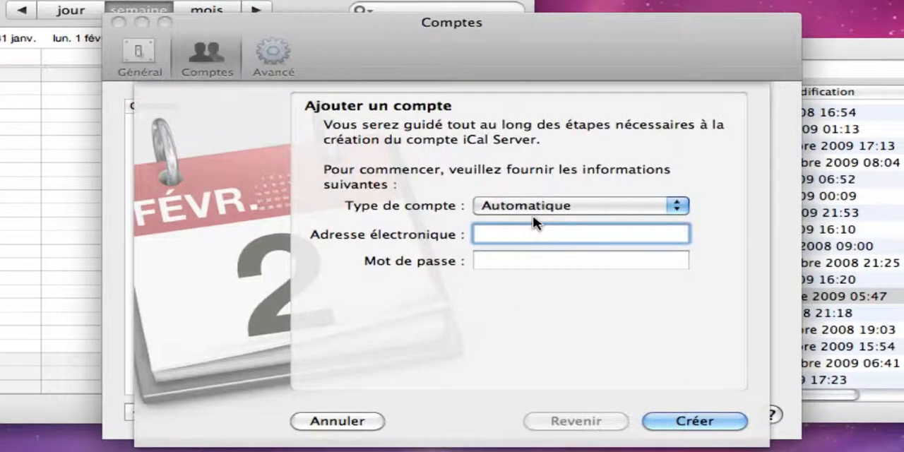
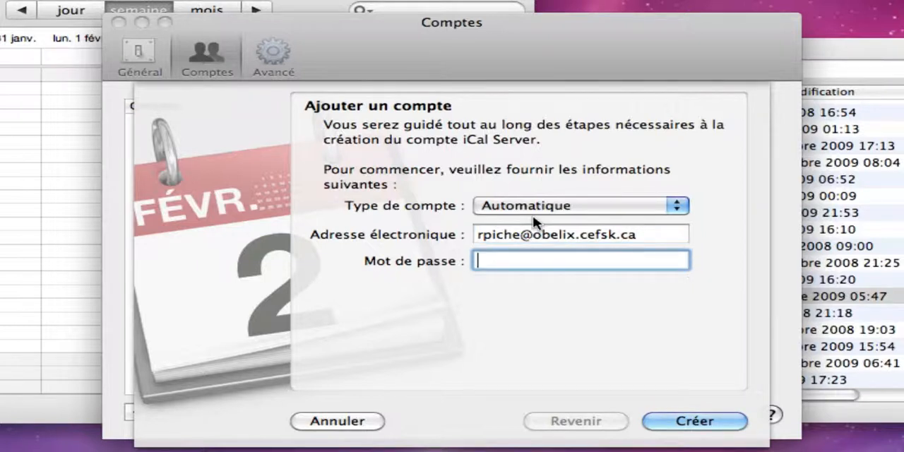
Enter the user's e-mail address for the new calendar account, keeping the account type on Automatique.
key(Tab)
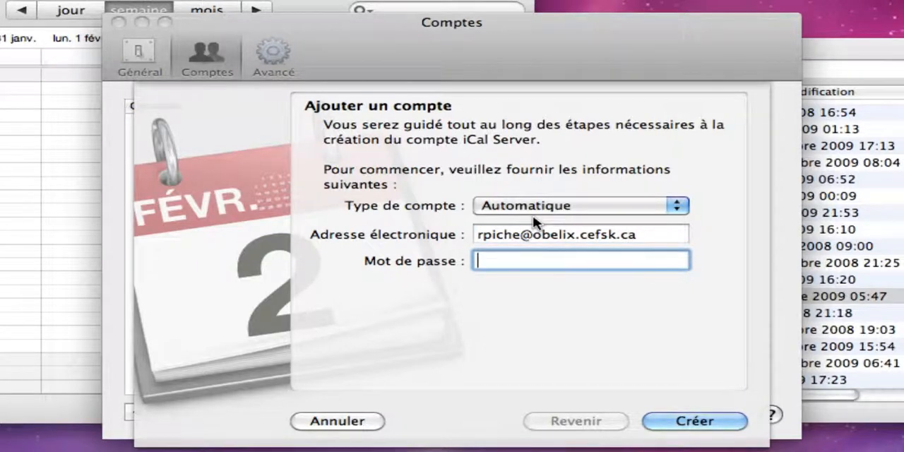
Enter the account password and submit the new calendar account for creation.
text(•••••••••••)
click(676, 422)
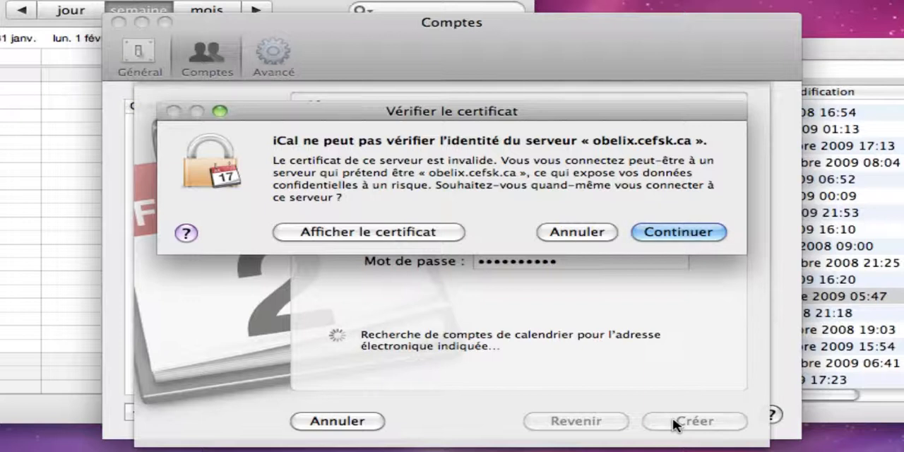
Always trust the *.cefsk.ca certificate for obelix.cefsk.ca and authorize the change with the administrator password.
click(418, 233)
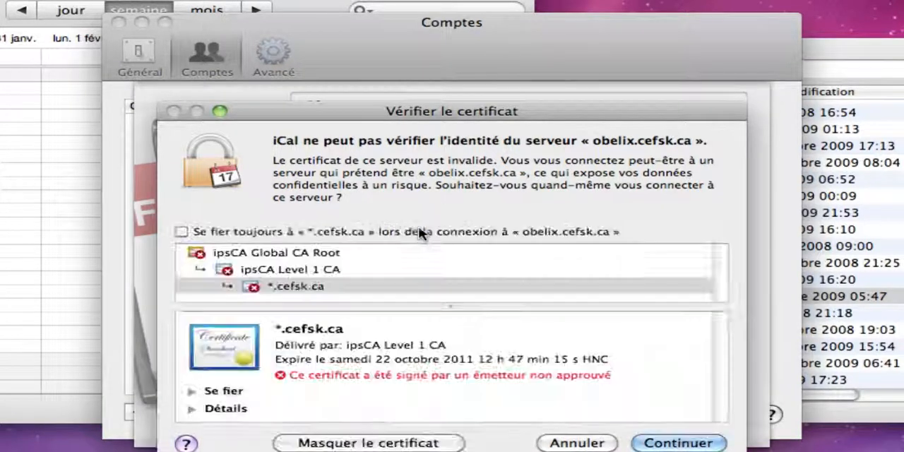
click(182, 232)
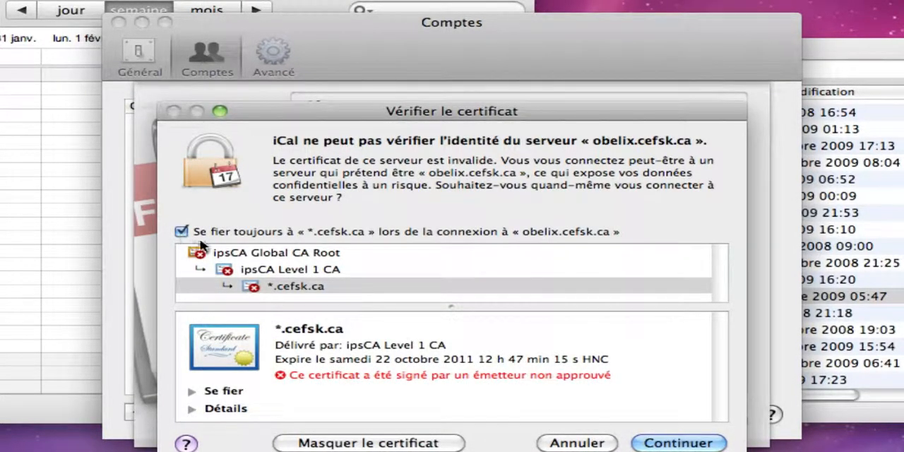
click(683, 444)
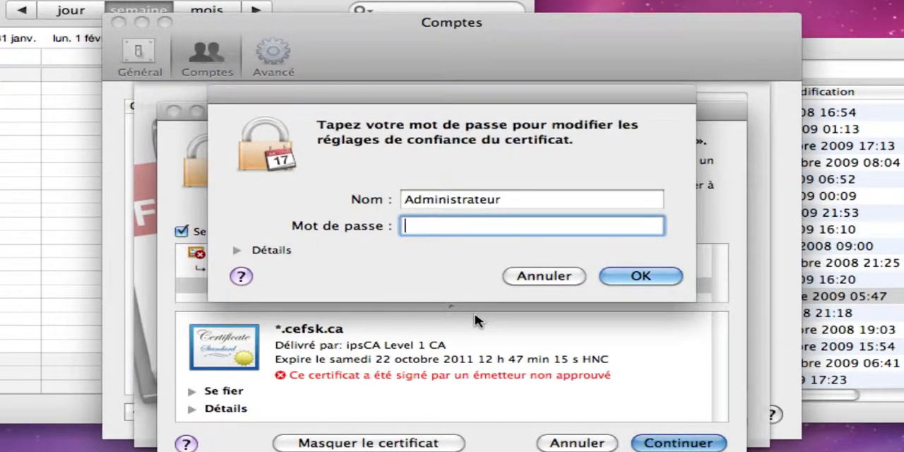
text(••••••••••••)
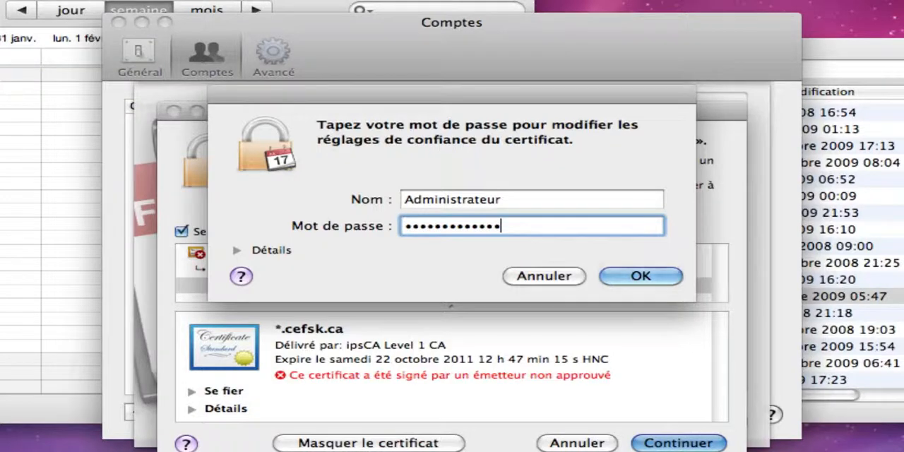
key(Return)
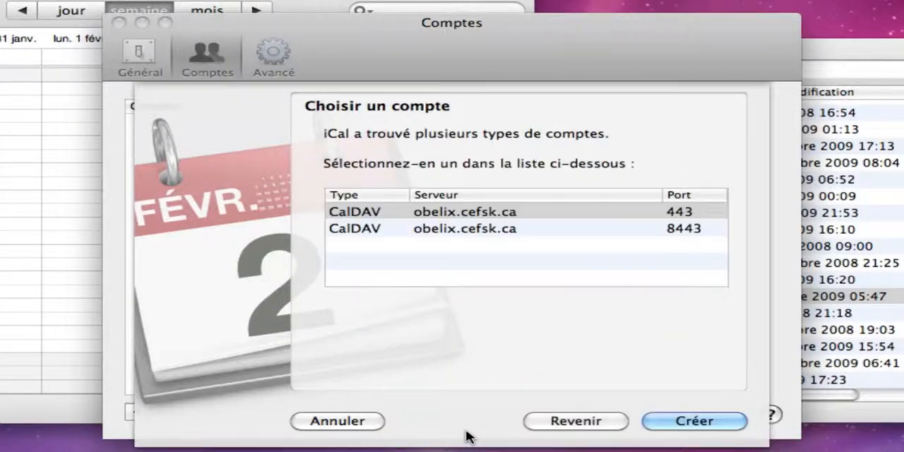
Create the account using the CalDAV server entry on port 8443.
click(513, 229)
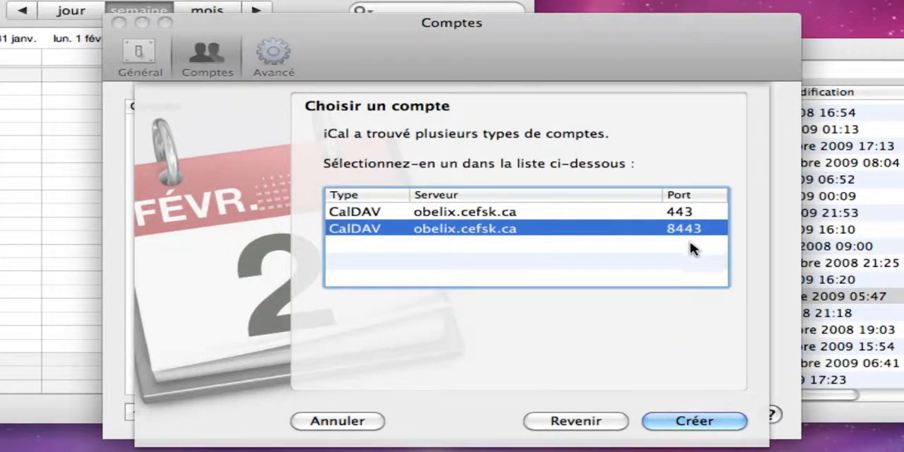
click(701, 424)
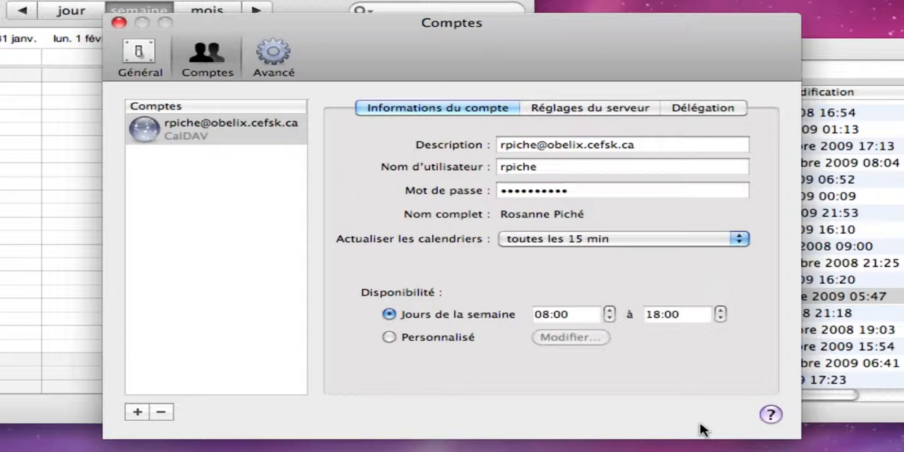
Review the account's calendar refresh intervals and its server settings.
click(602, 240)
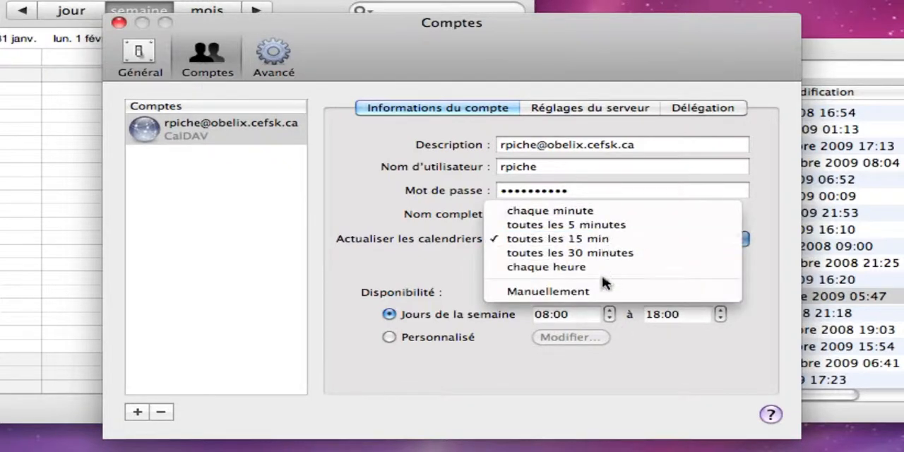
click(358, 265)
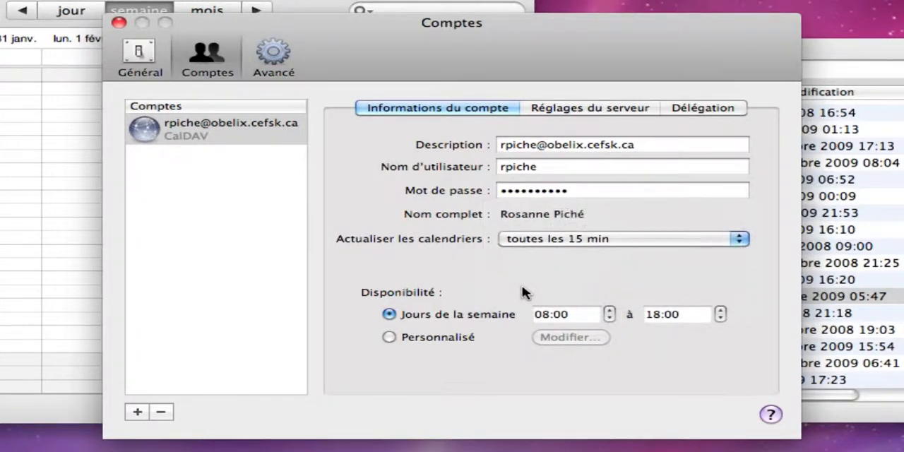
click(569, 111)
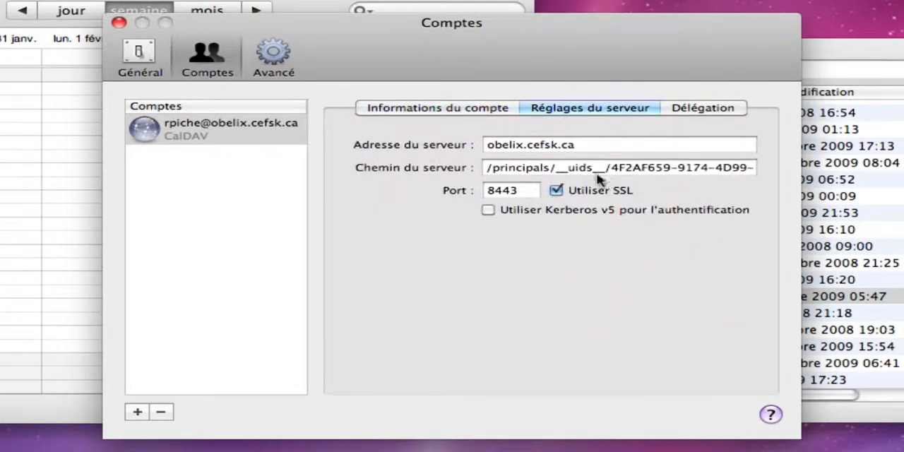
Open the account's delegation access list and add a first delegate, choosing the second matching user.
click(703, 113)
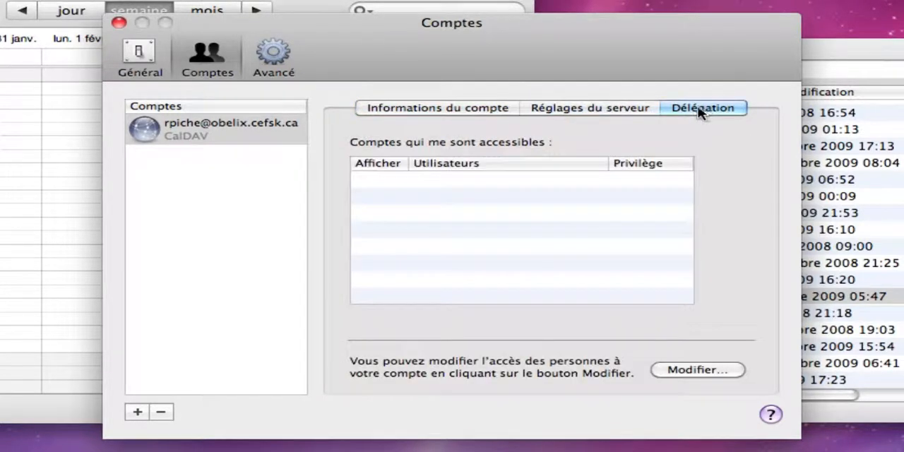
click(696, 370)
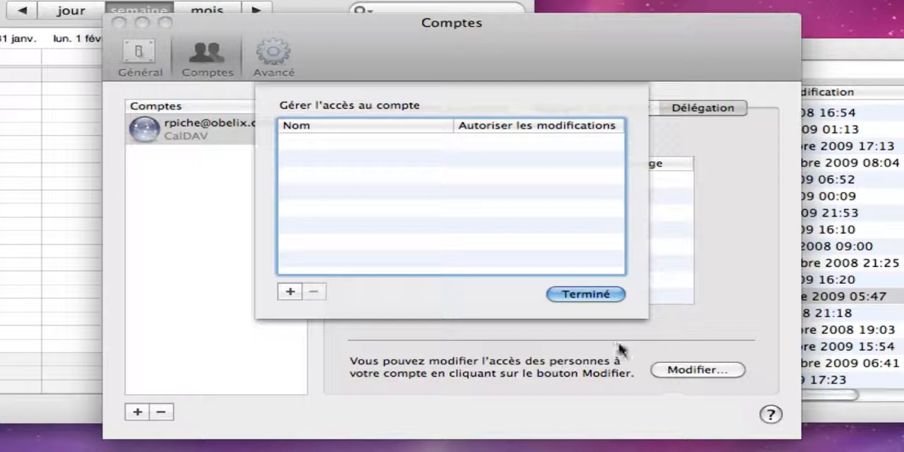
click(290, 291)
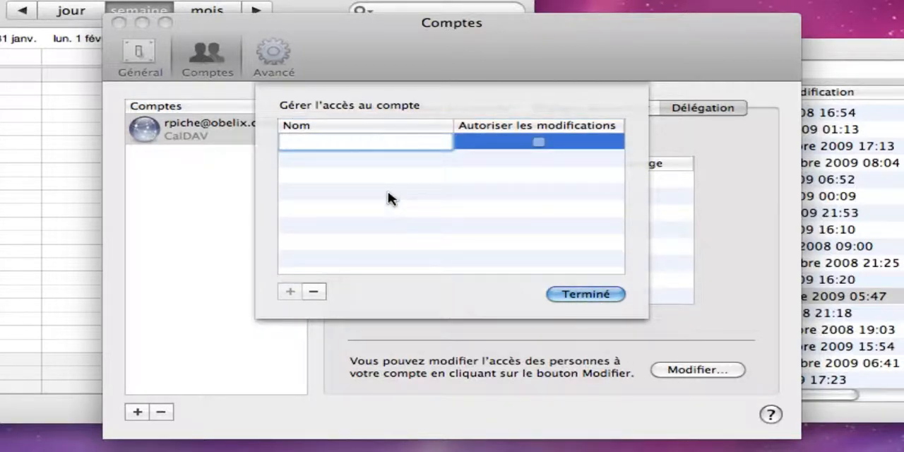
text(rob)
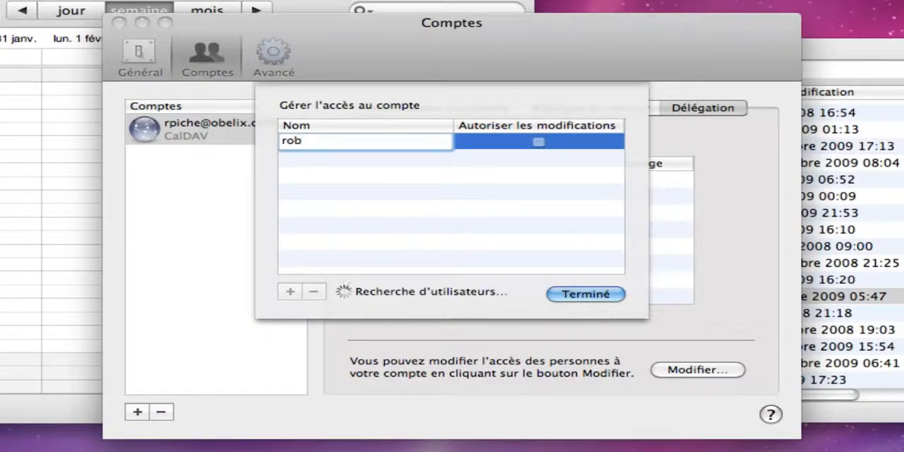
key(Down)
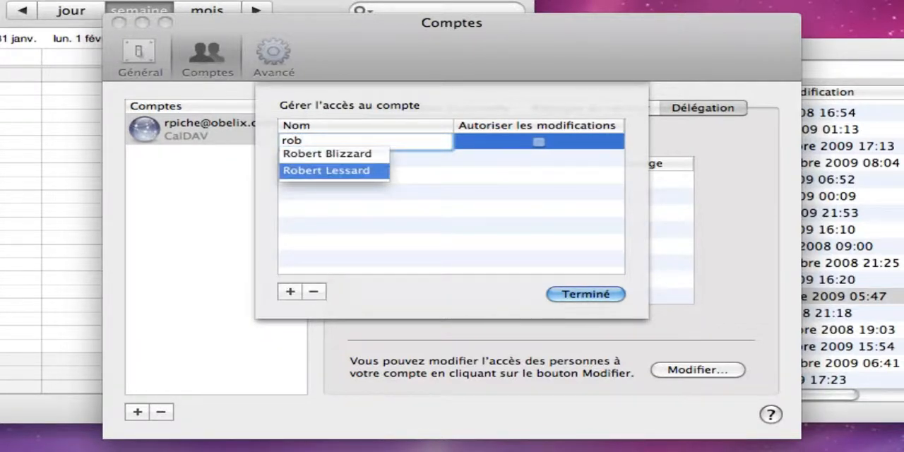
key(Return)
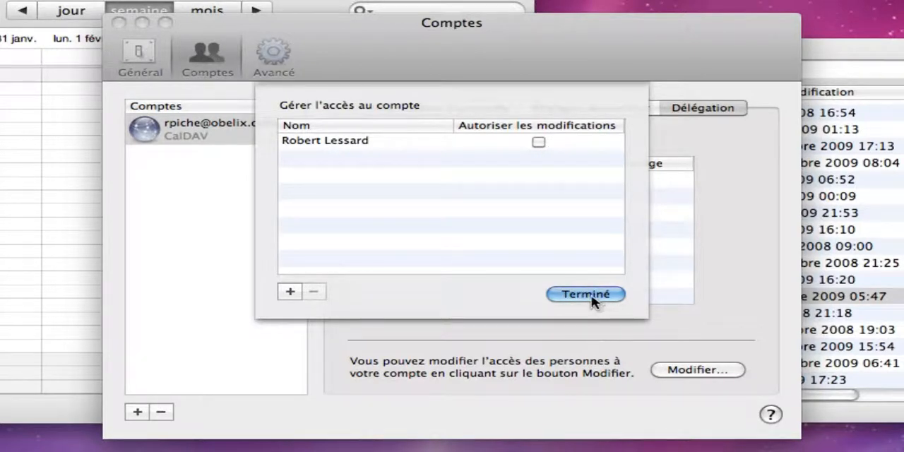
Add a second delegate to the account's access list by entering the person's first name.
click(292, 293)
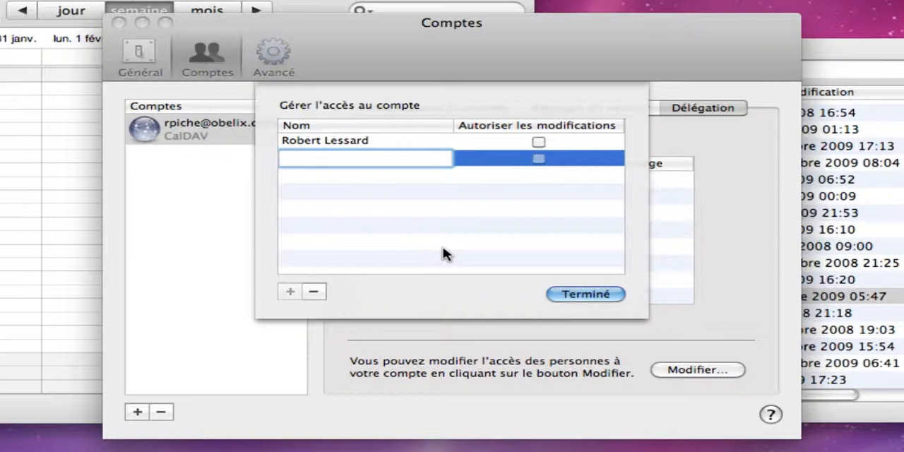
text(frankie)
key(Return)
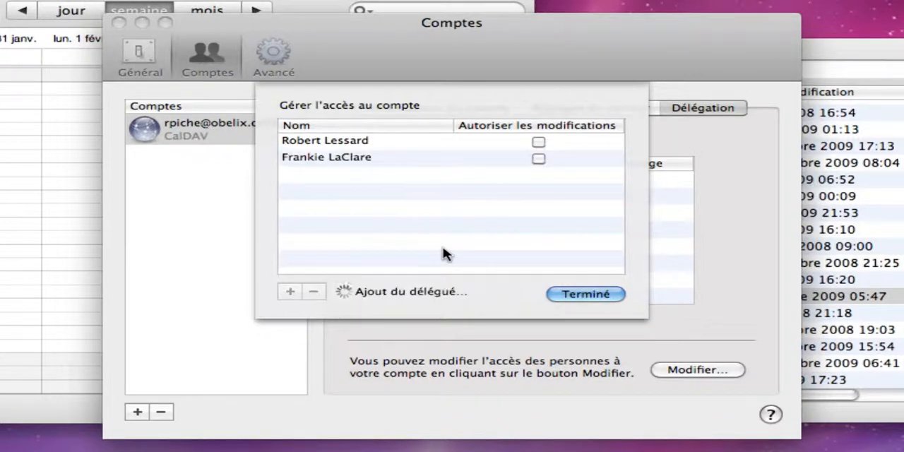
Add a third delegate to the account's access list by entering part of the person's first name.
click(290, 292)
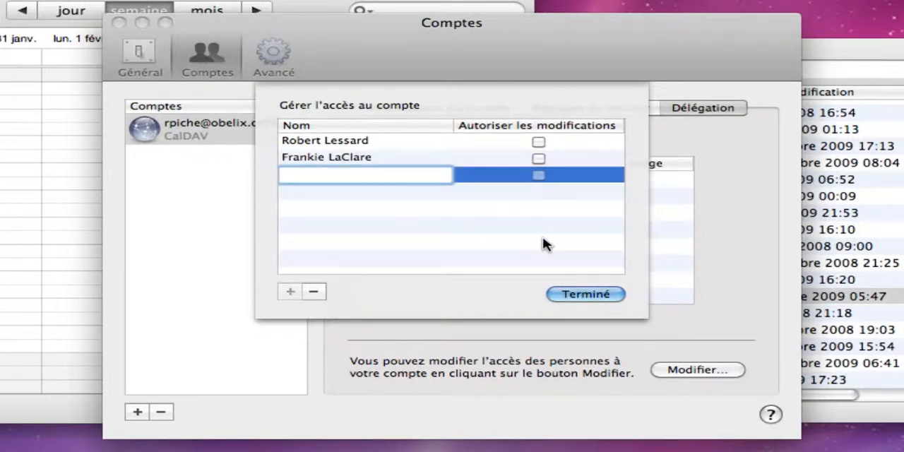
text(bern)
key(Return)
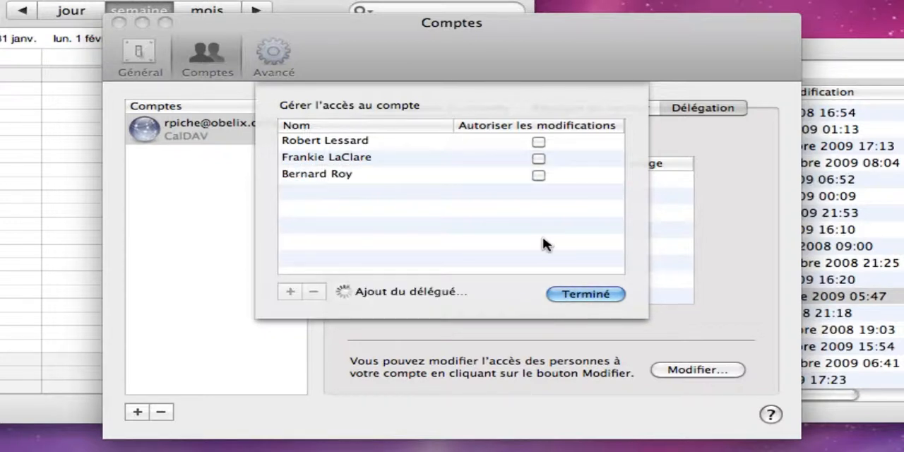
Add a fourth delegate by first name, then finish the access list and close the account preferences.
click(299, 293)
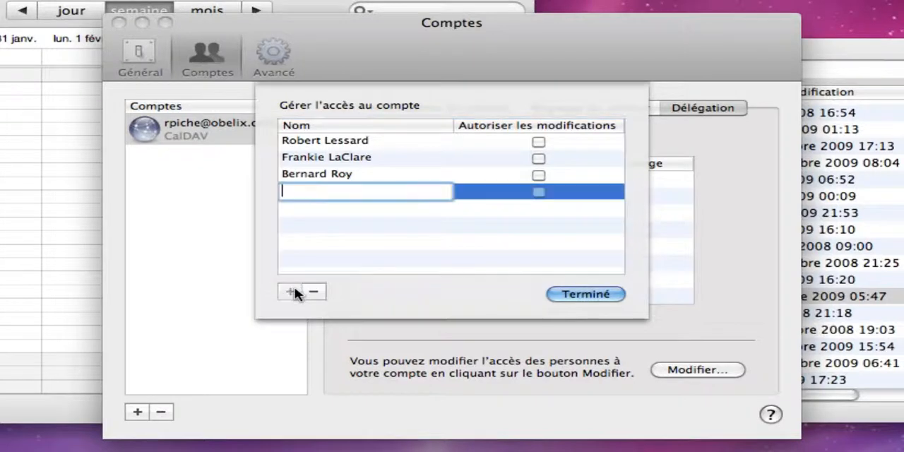
text(miles)
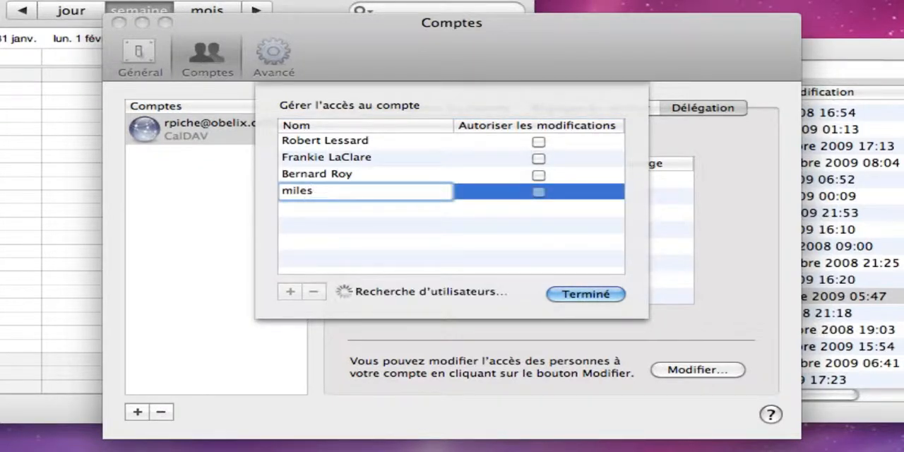
key(Return)
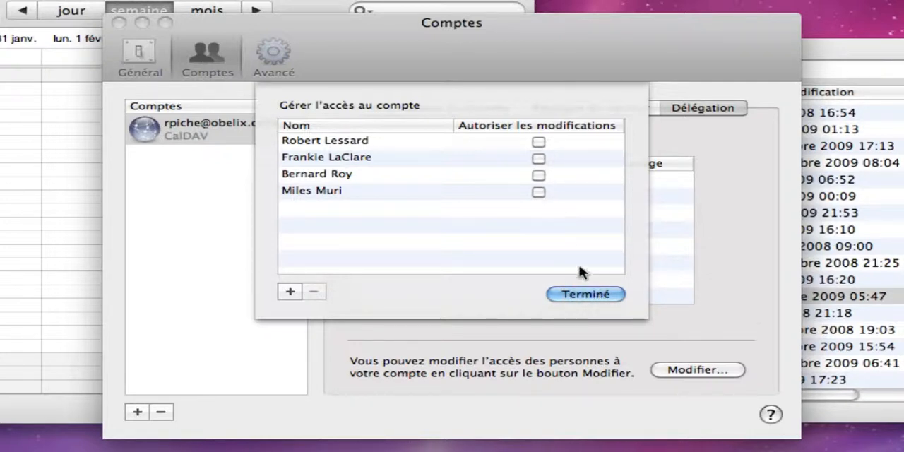
click(594, 297)
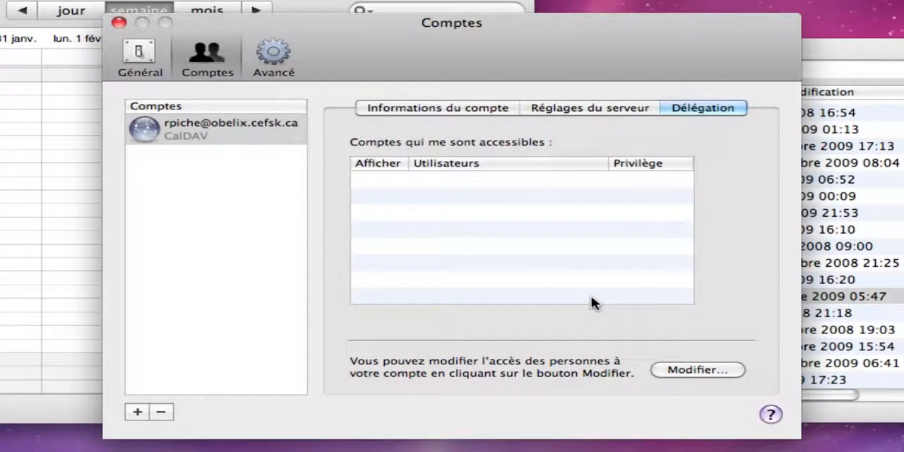
click(464, 206)
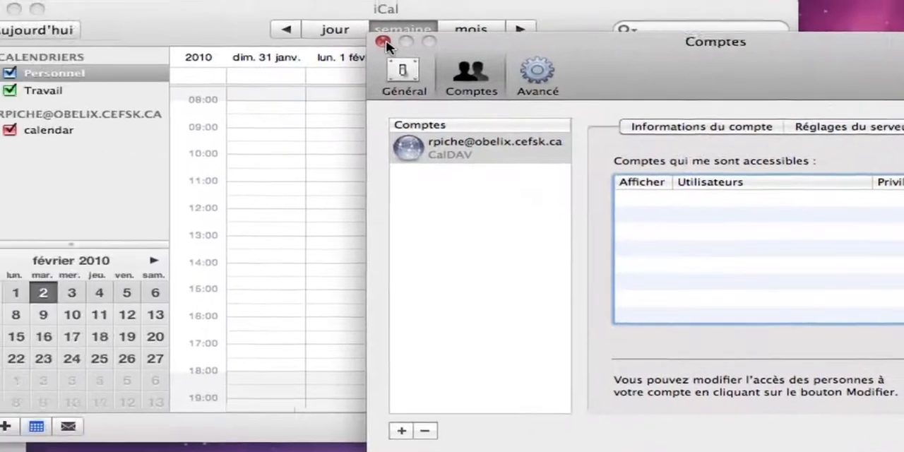
click(119, 23)
Rename the server account's calendar with the account owner's full name.
click(117, 136)
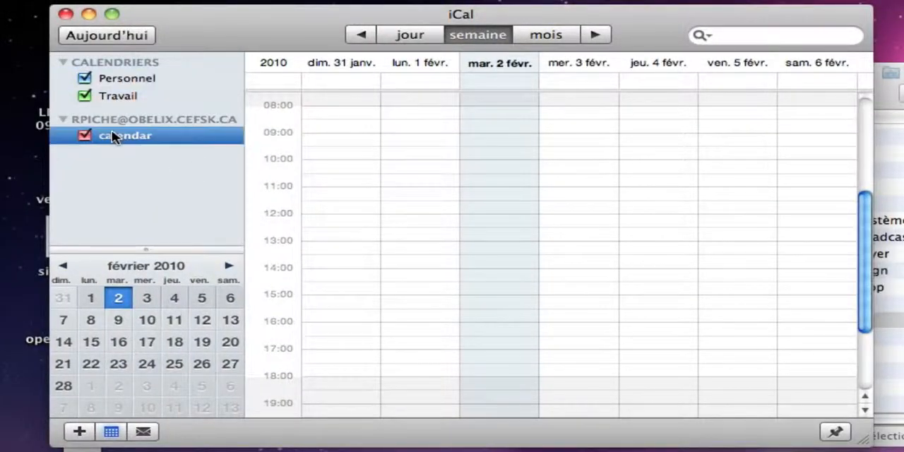
click(117, 135)
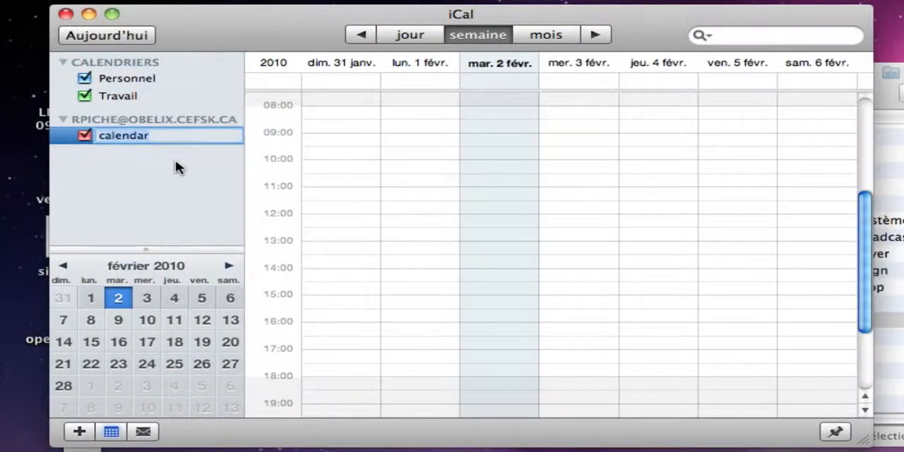
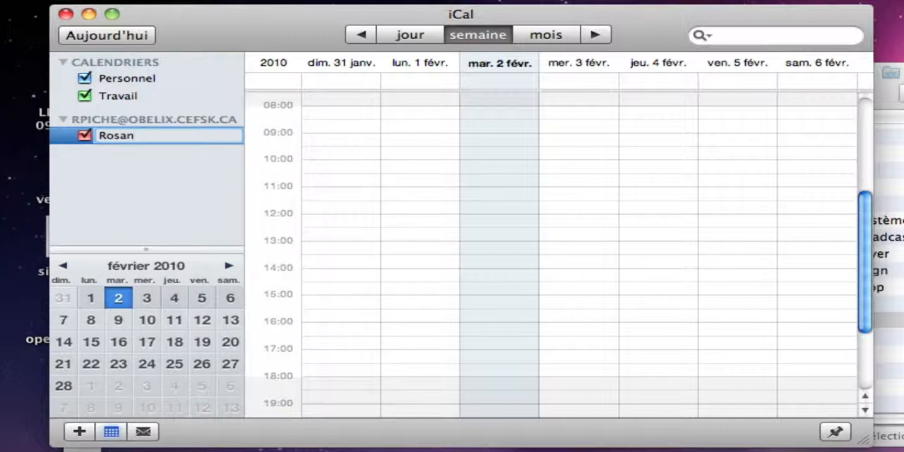
key(Return)
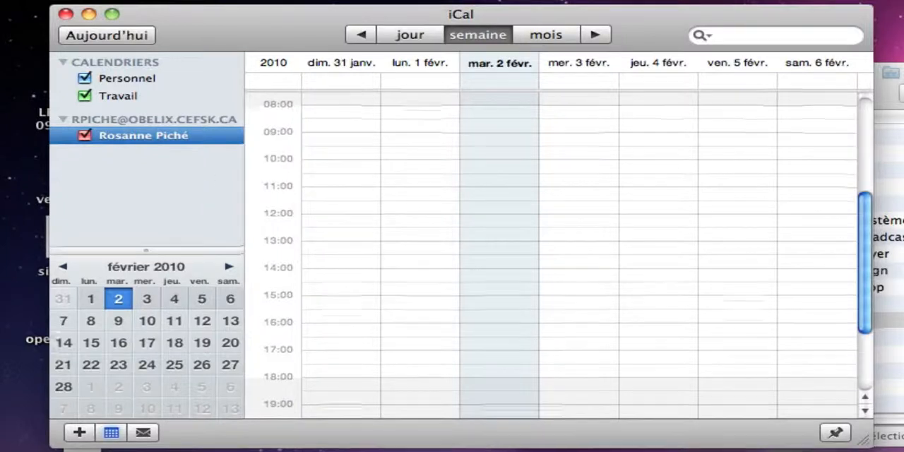
Create an event on Wednesday 3 February from 11:15 to 13:30 titled "Rendez-vous important!".
drag(864, 440, 903, 451)
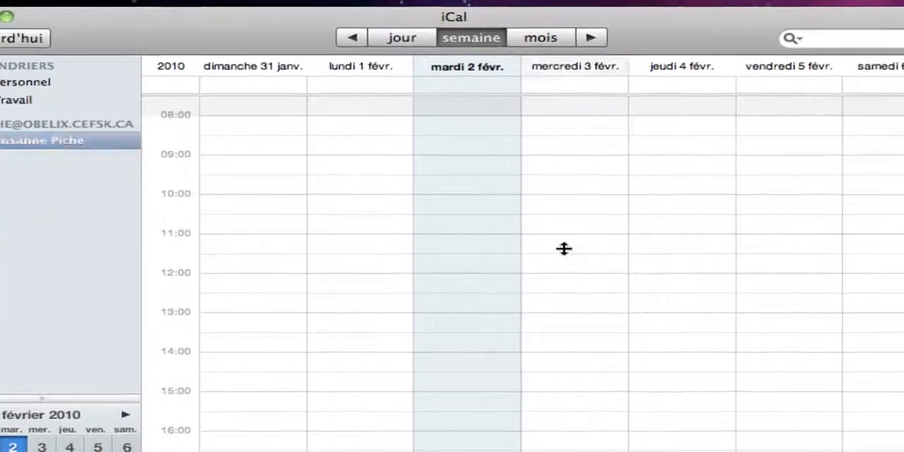
drag(658, 236, 659, 323)
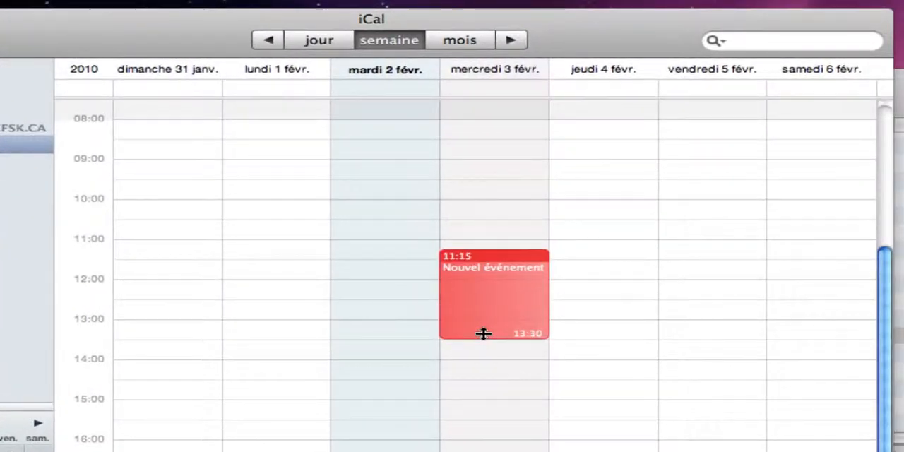
drag(483, 333, 483, 336)
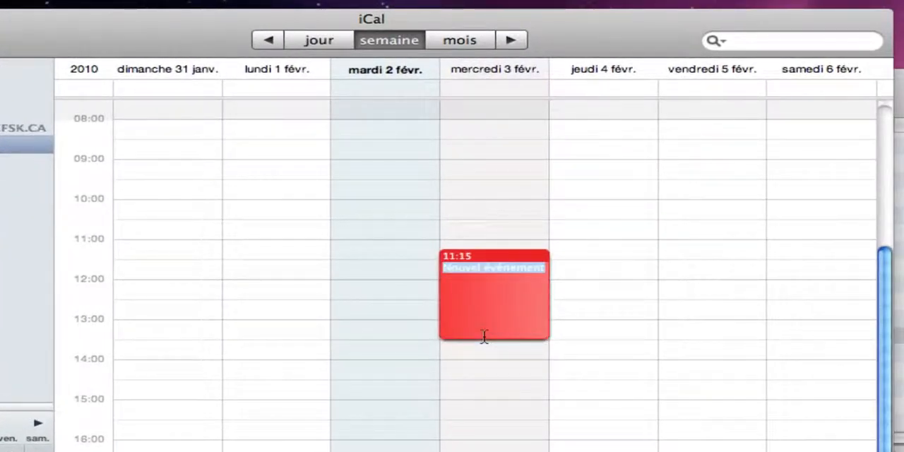
text(Rendez)
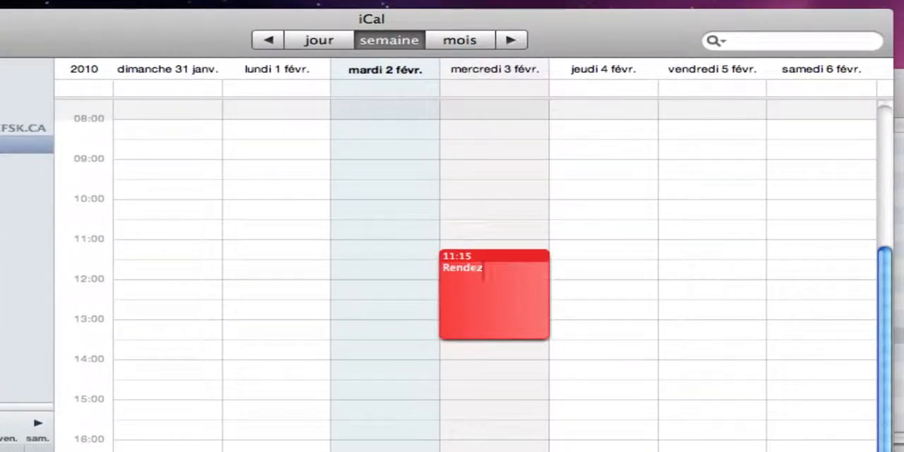
text(-vous important!)
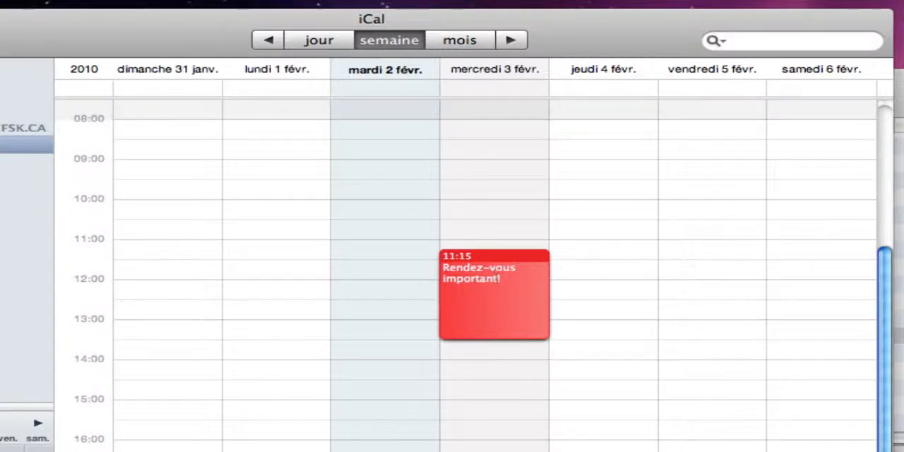
Open the new event's details and invite a first guest, choosing the second name suggested for the partial first name.
key(super+i)
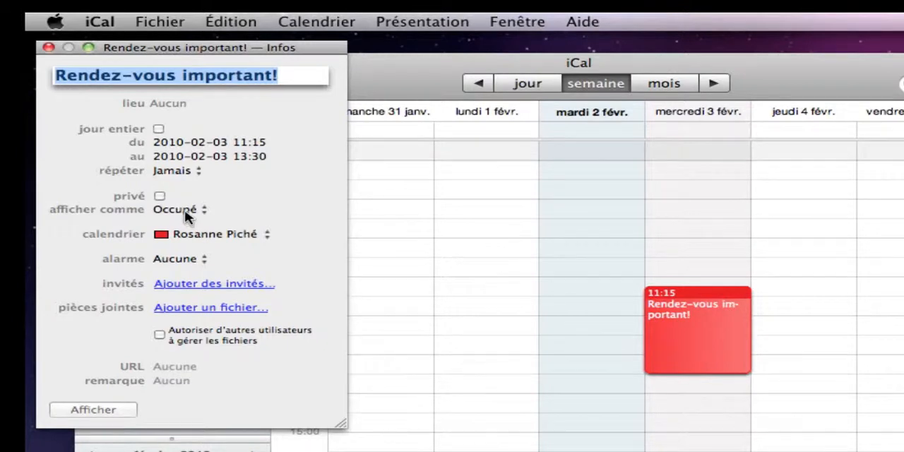
click(224, 285)
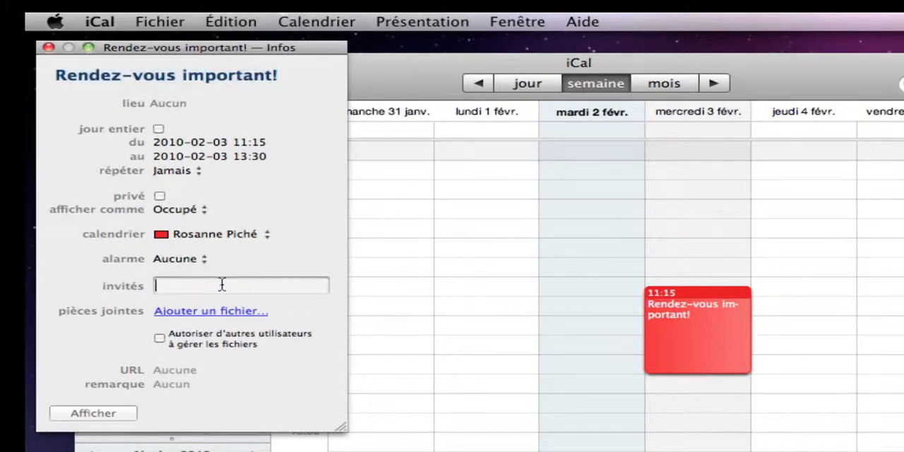
text(rob)
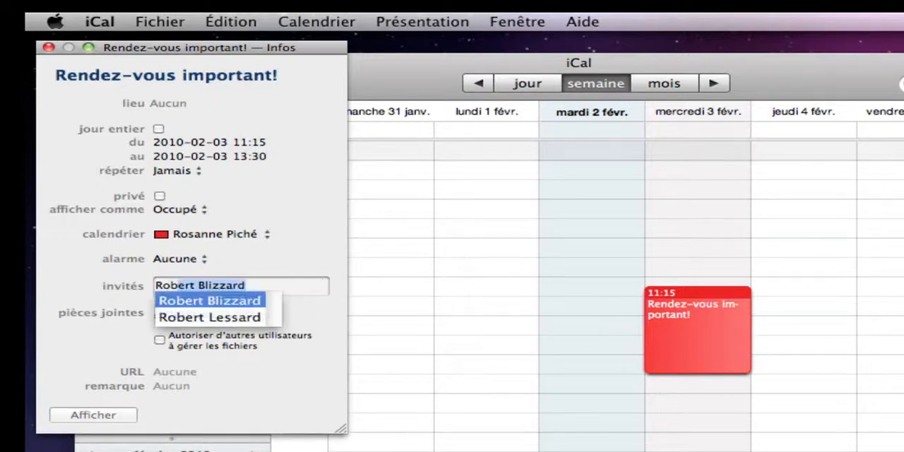
key(Down)
key(Return)
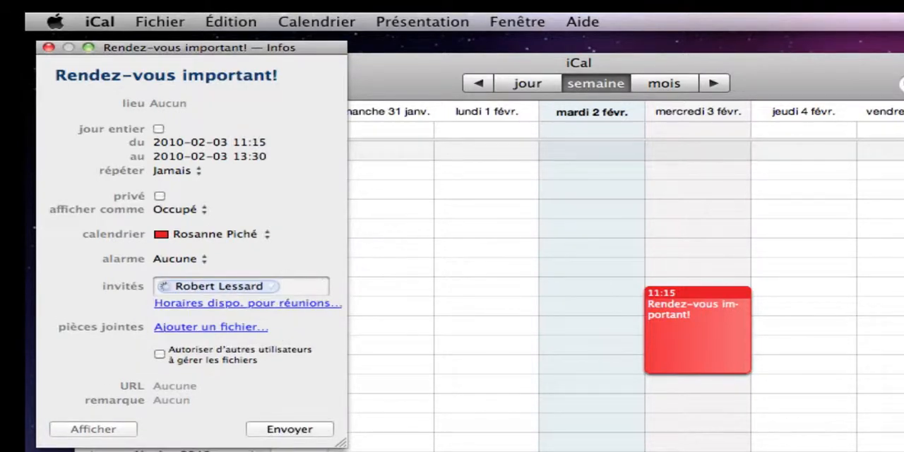
Invite three more guests to the event by first name, choosing the second guest's non-admin entry.
text(miles)
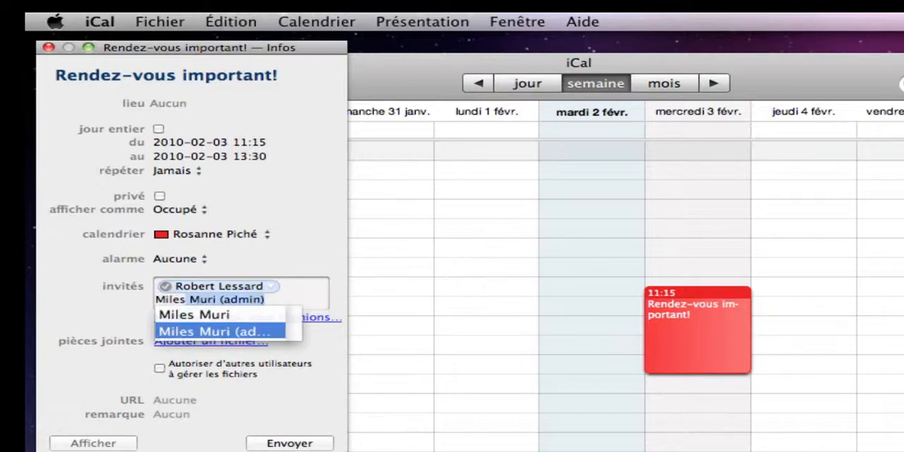
key(Up)
key(Return)
text(f)
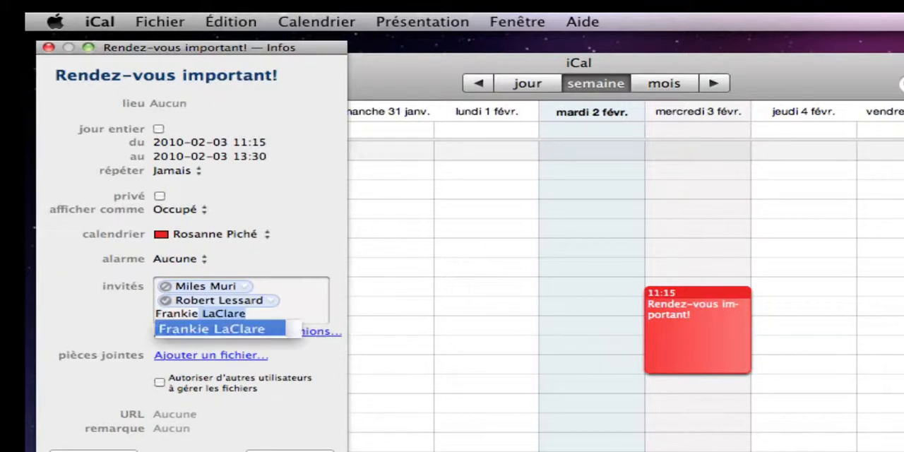
key(Return)
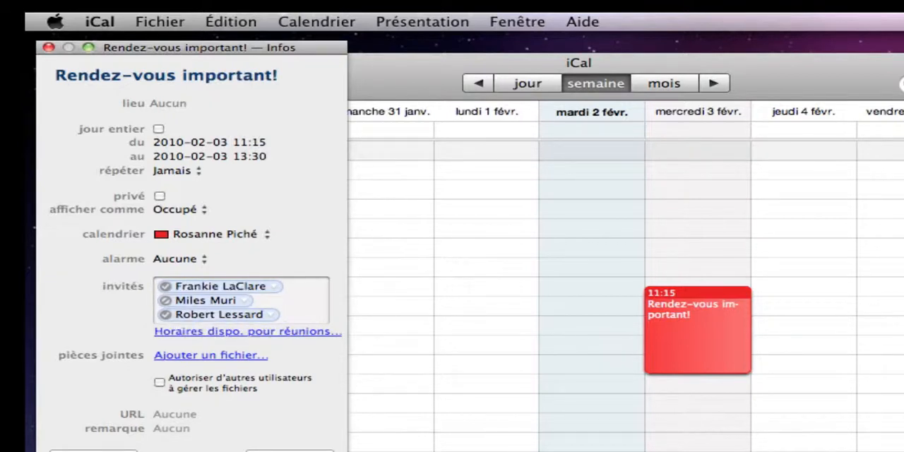
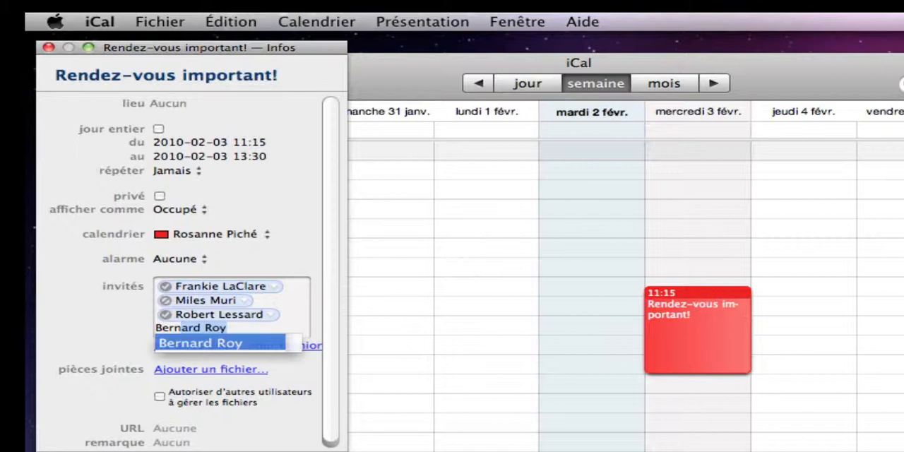
key(Return)
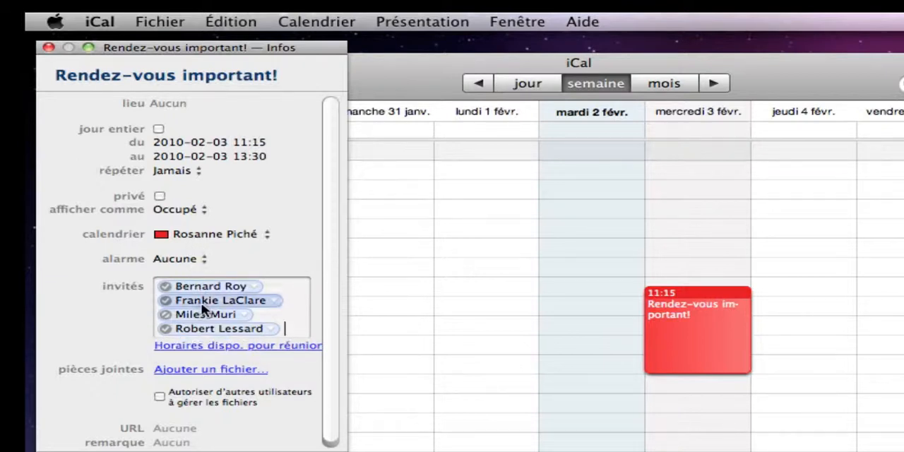
Check the guests' availability for the full day and working hours, and move the meeting to 08:45–11:00 on 3 February.
click(233, 353)
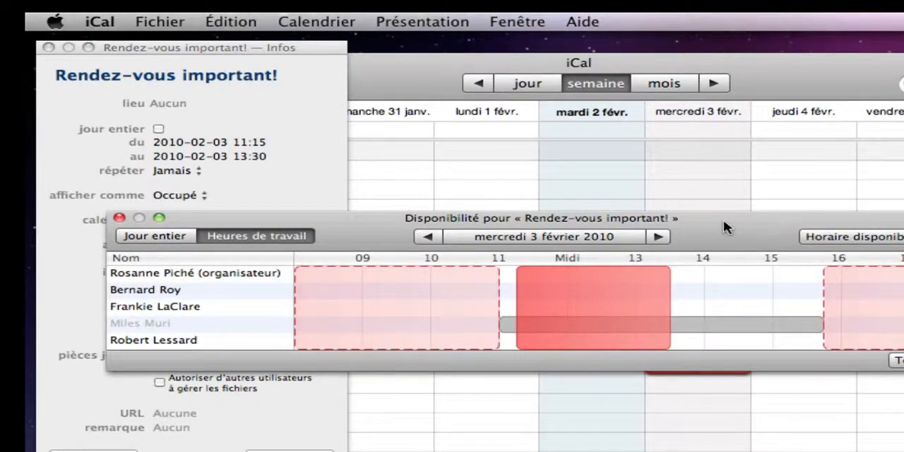
drag(895, 364, 902, 365)
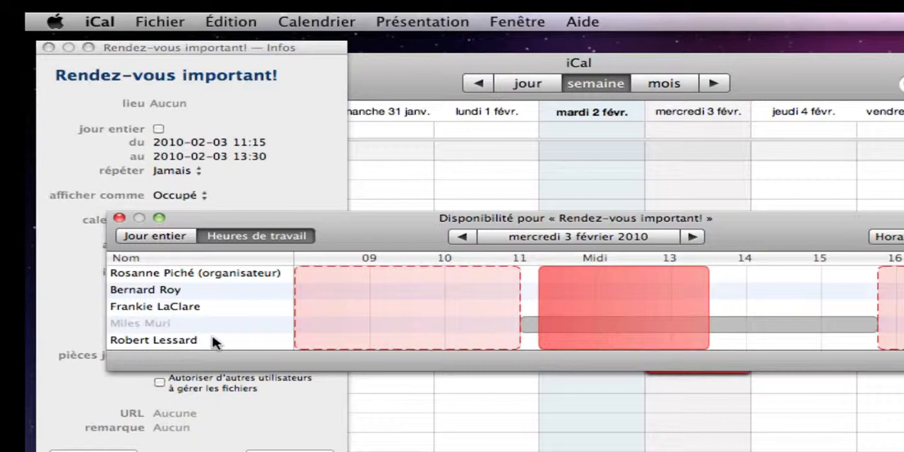
click(166, 239)
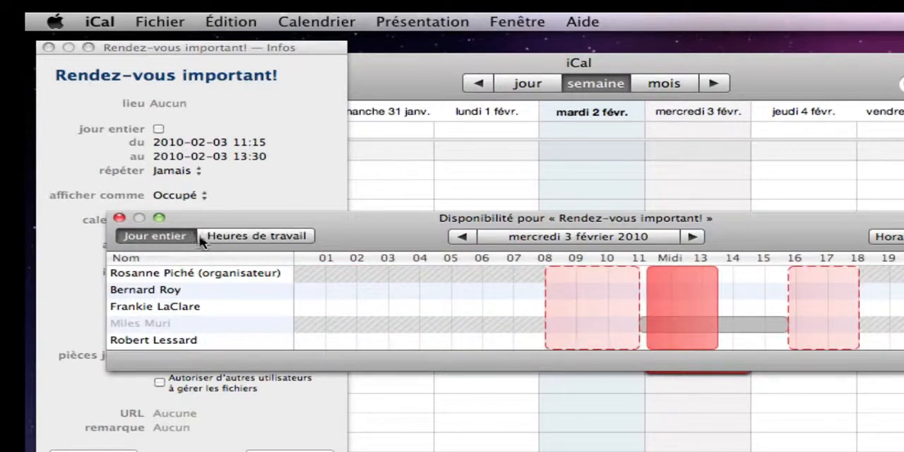
click(230, 237)
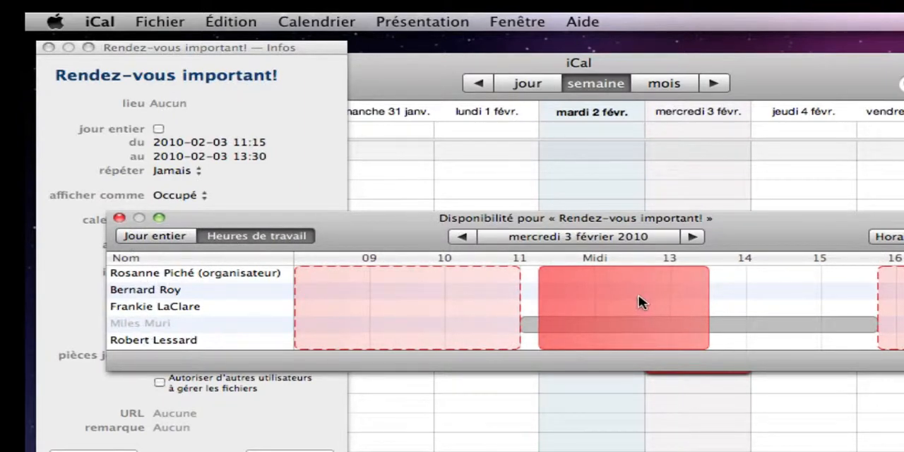
drag(639, 302, 453, 283)
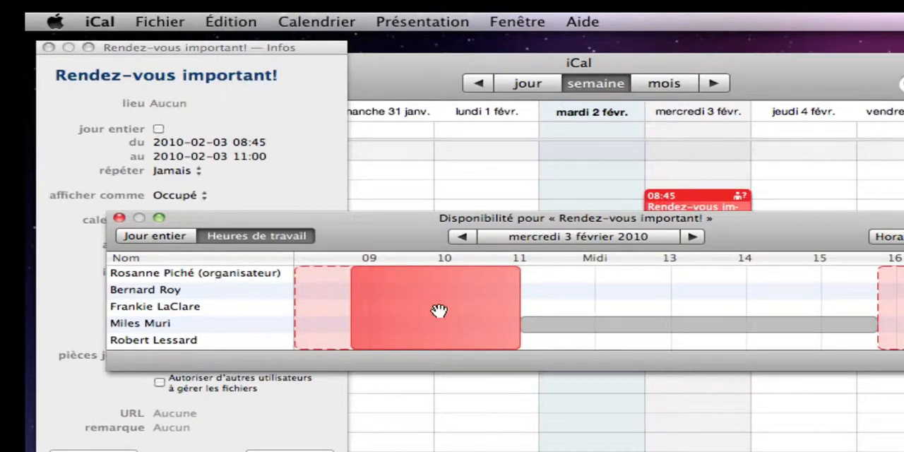
click(118, 218)
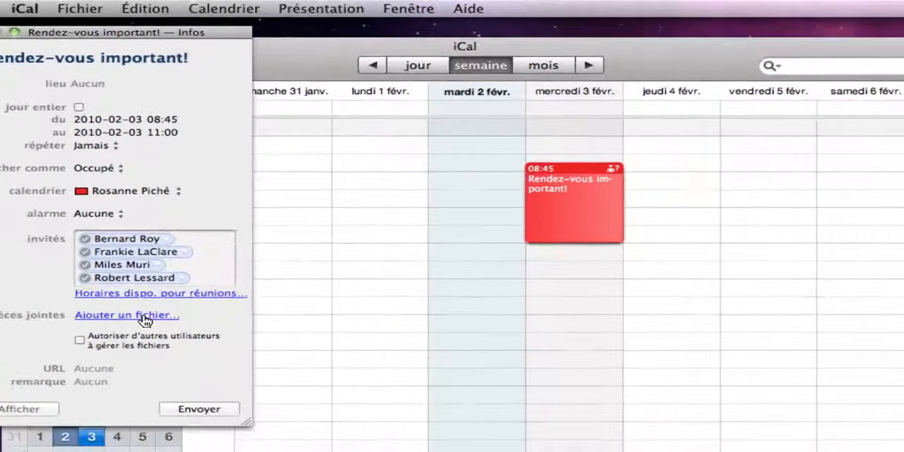
Attach Pile Documents.pdf from the Documents folder to the event.
click(142, 316)
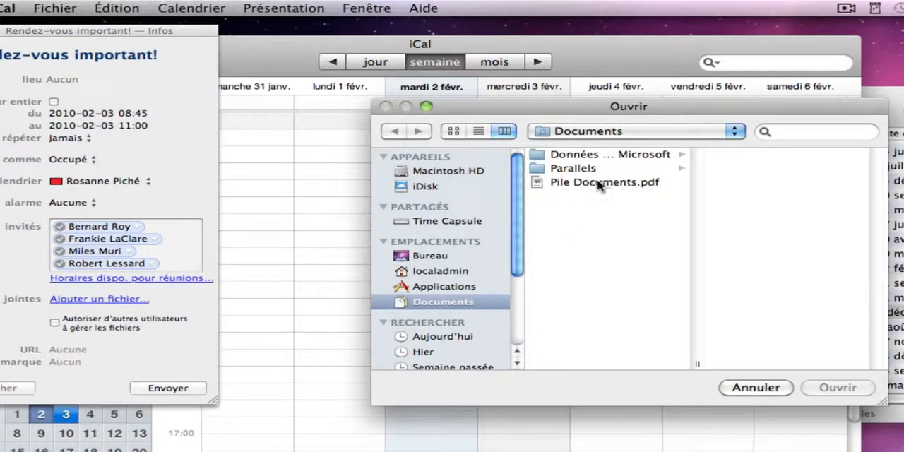
click(598, 183)
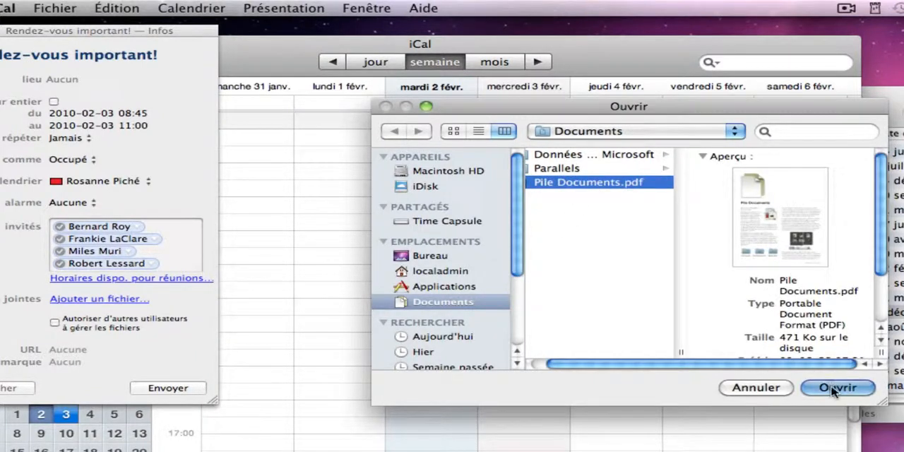
click(835, 388)
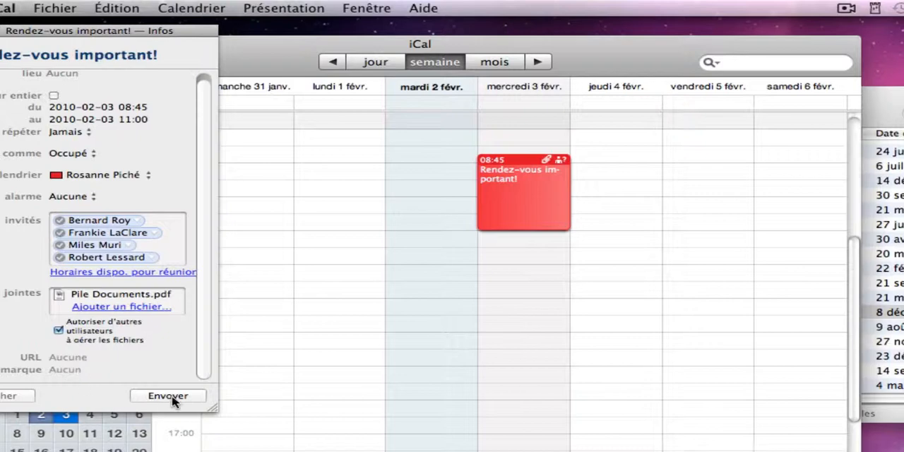
Add the remark "N'oubliez pas d'apporter un cadeau d'anniversaire!" to the event and send the invitation.
click(81, 370)
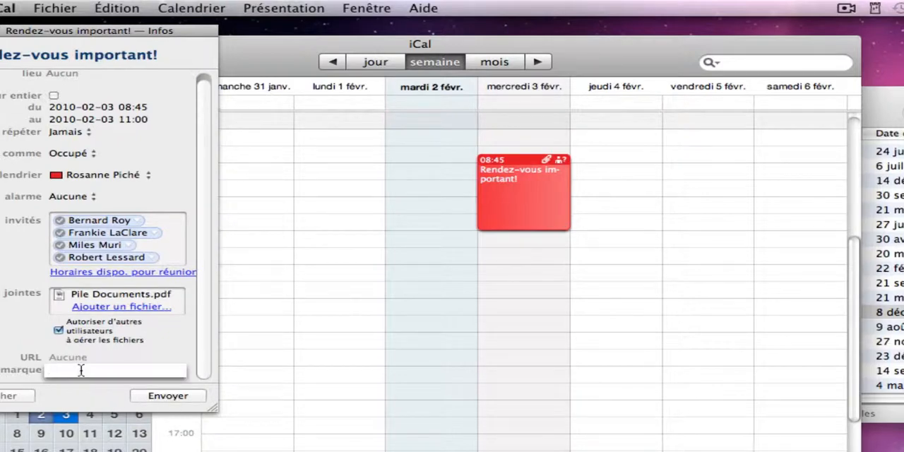
text(N'oubli)
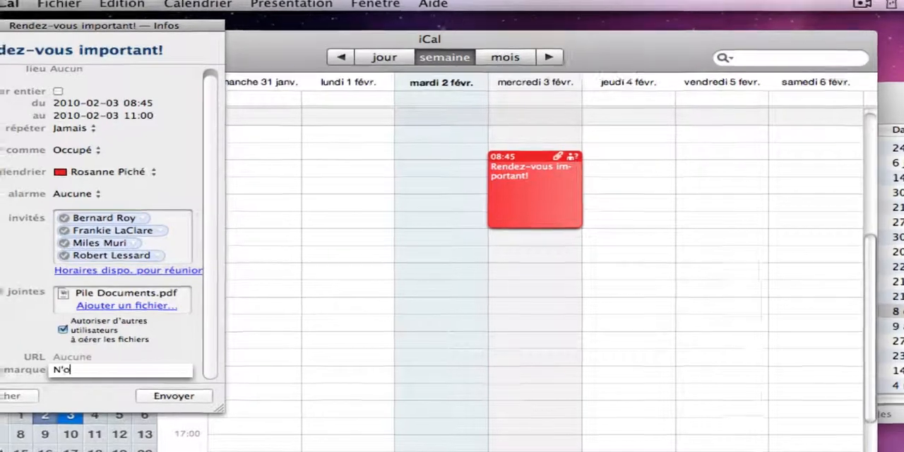
text(ez)
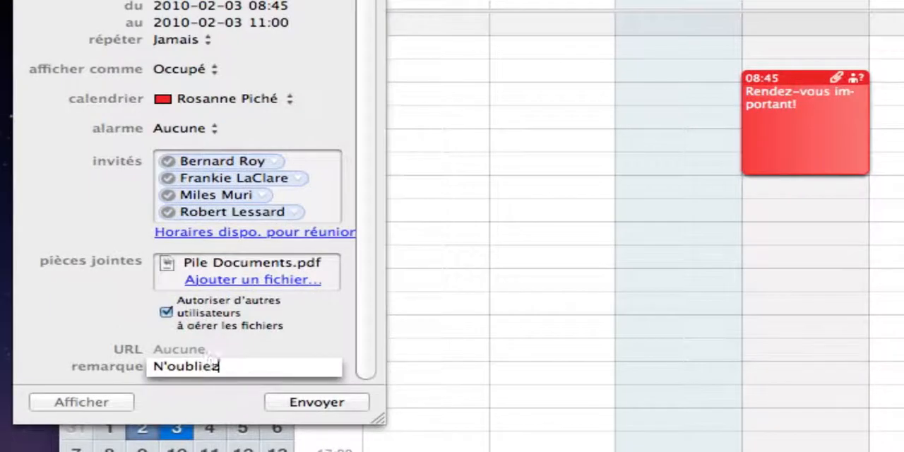
text( pas d)
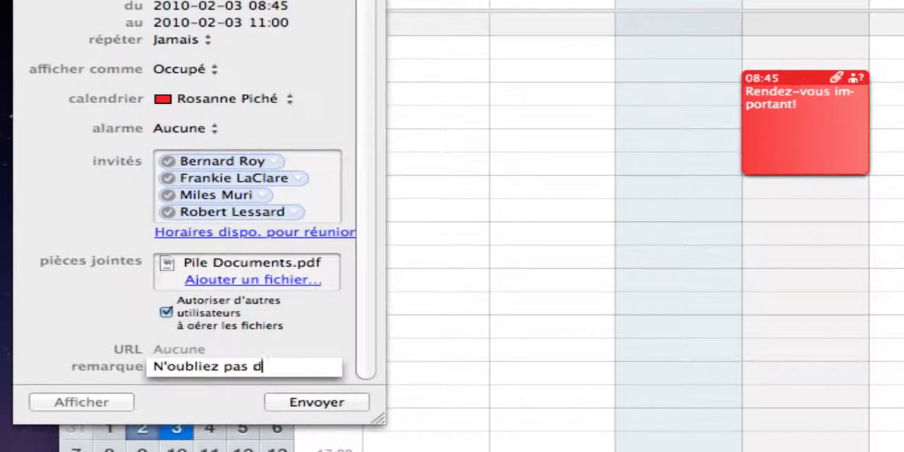
text('apporter un cadeau d'anniversaire!)
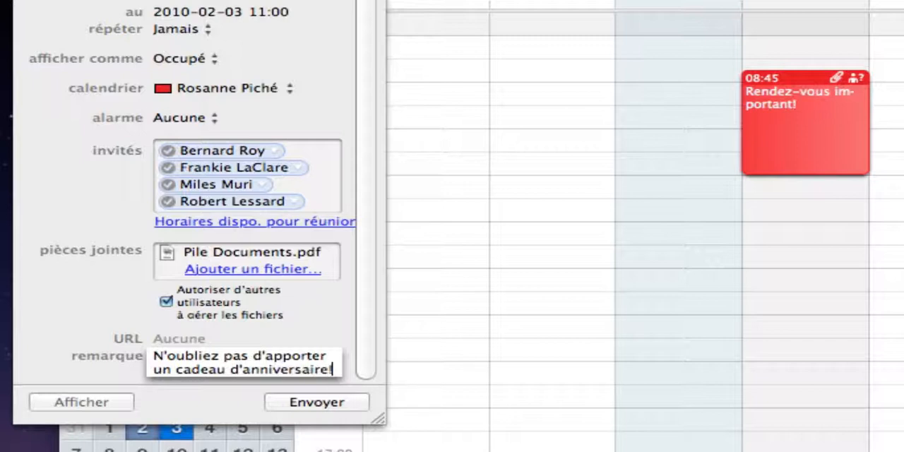
click(293, 317)
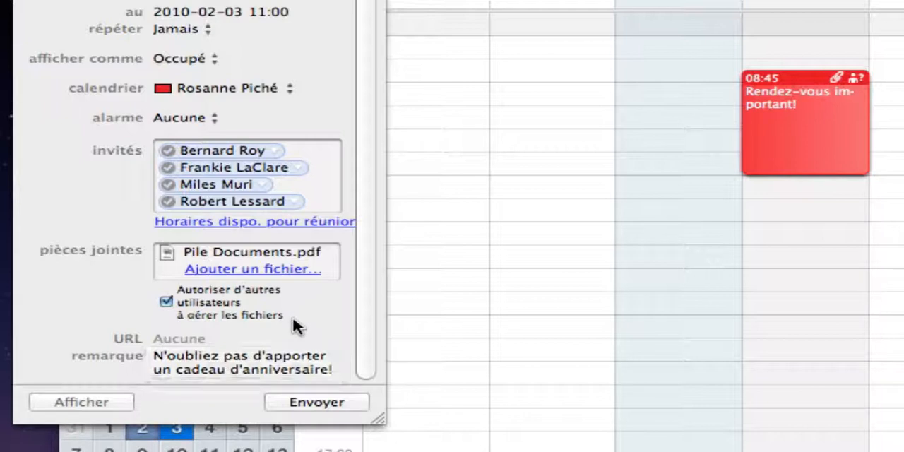
click(317, 401)
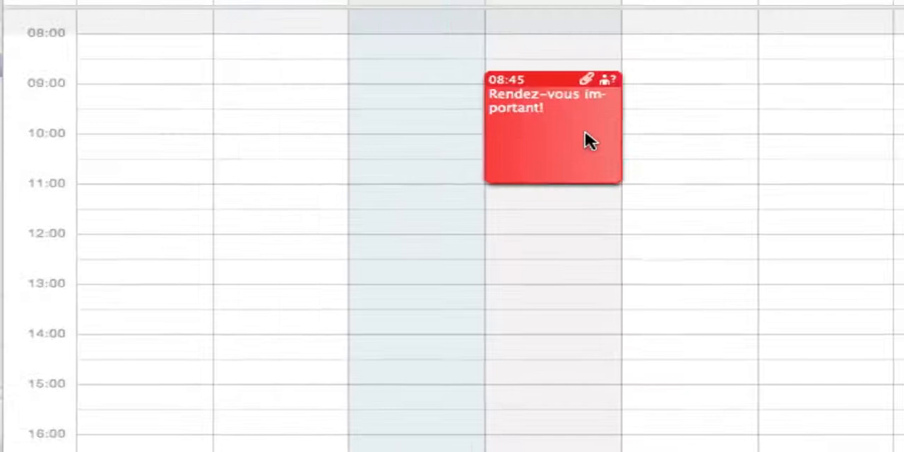
Reopen the sent event's details, view the first guest's options, and mark the third guest as optional (Facultatif).
double_click(547, 63)
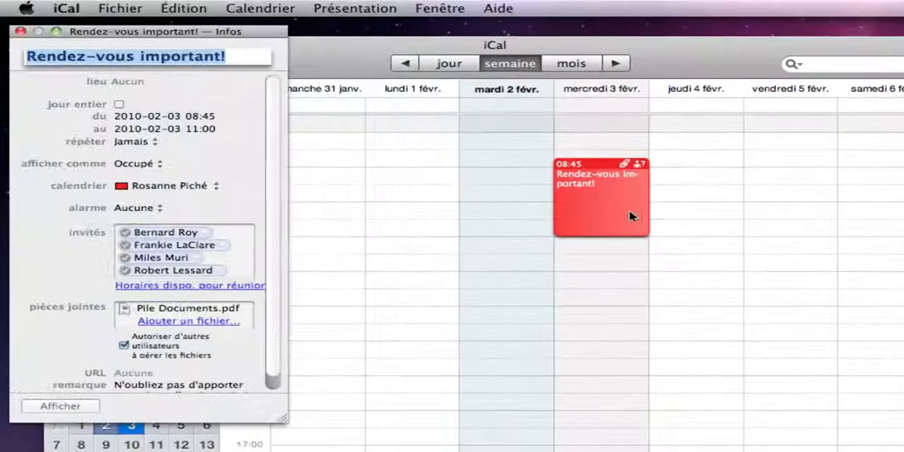
right_click(203, 235)
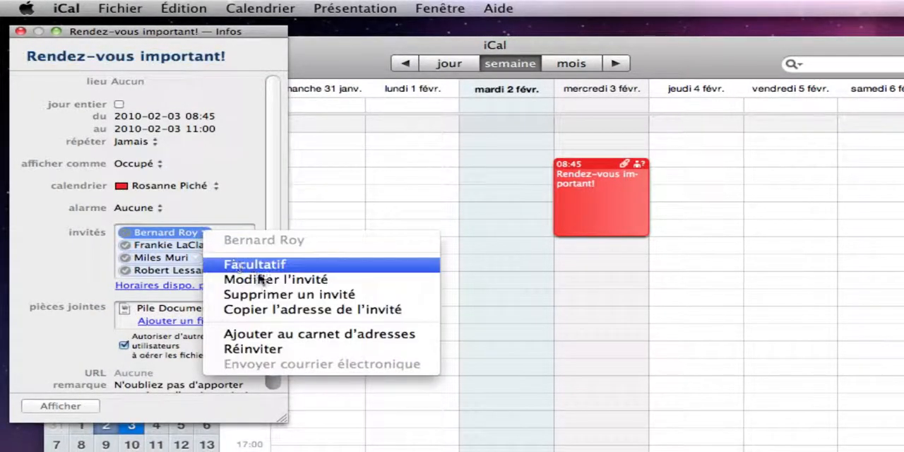
click(231, 190)
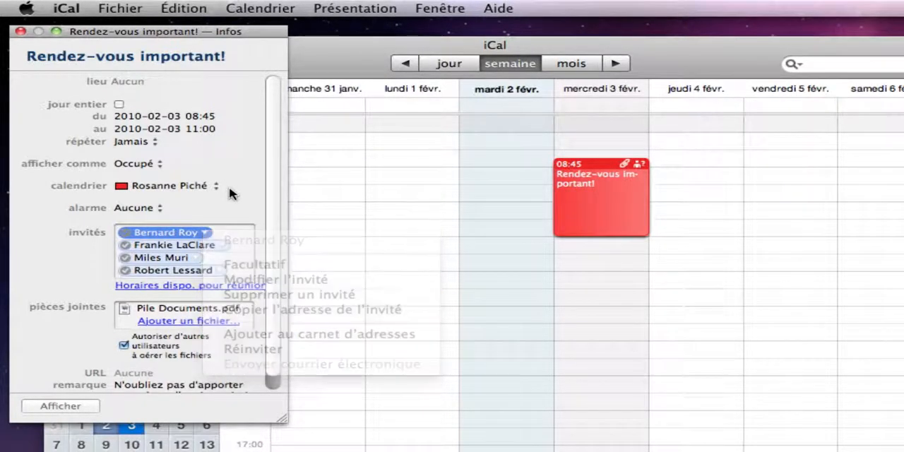
click(195, 259)
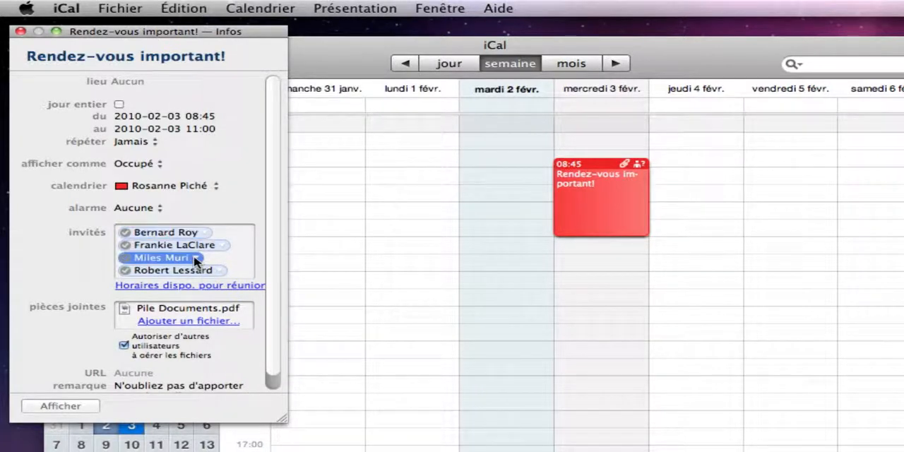
click(197, 259)
click(226, 289)
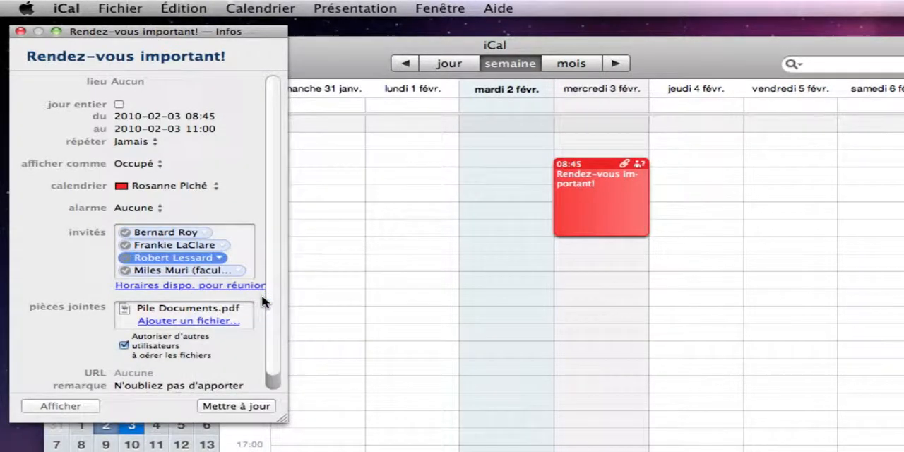
Close the guest's options and send the guests the updated invitation for Rendez-vous important!
click(245, 254)
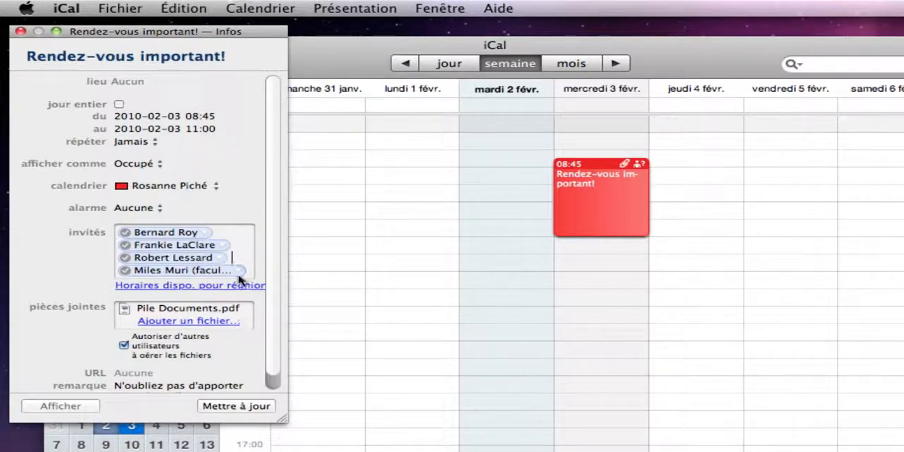
click(230, 406)
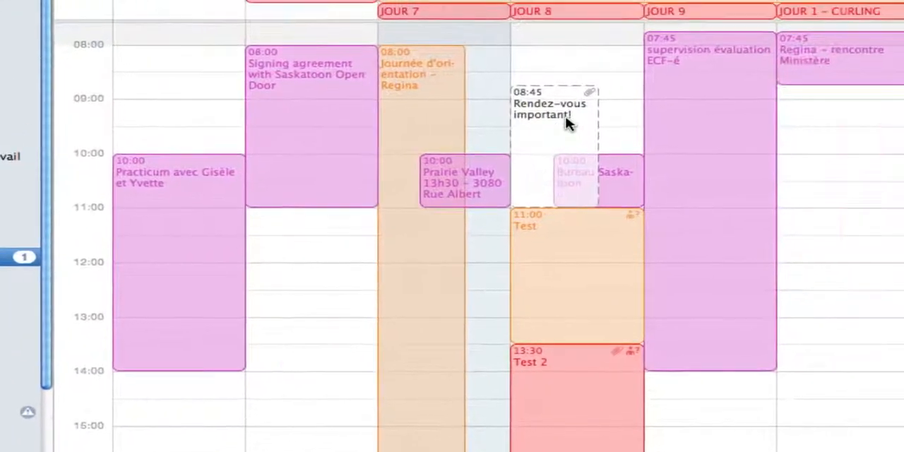
In the optional guest's calendar, show the pending notifications and answer the Rendez-vous important! invitation with Peut-être.
click(567, 140)
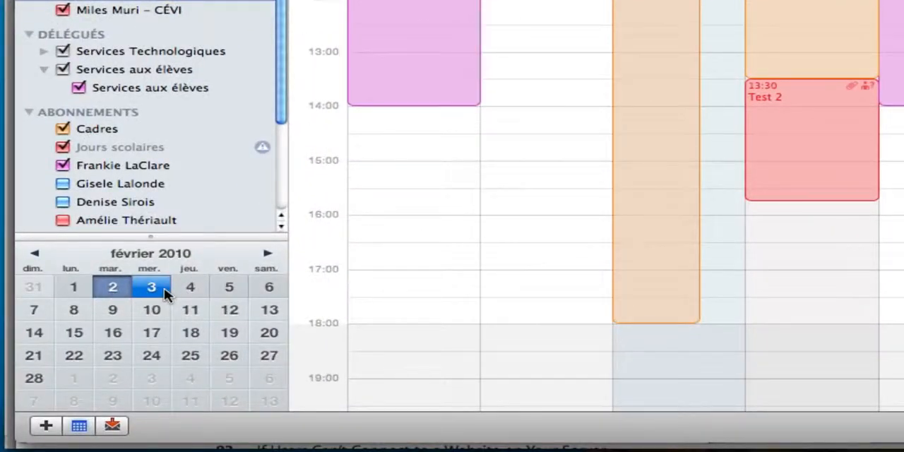
click(113, 427)
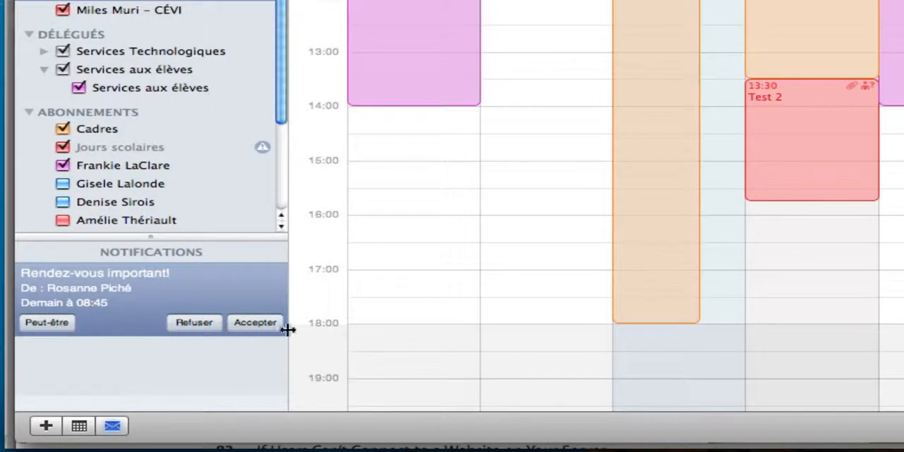
click(47, 323)
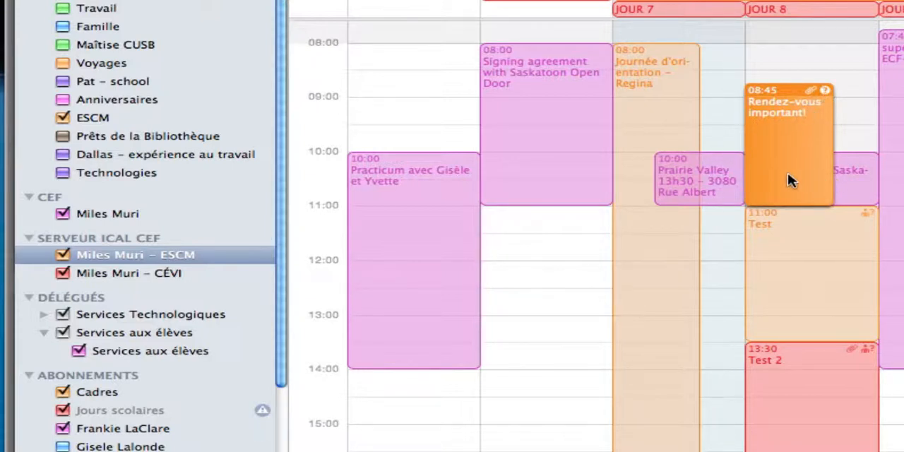
Set the guest's decision for Rendez-vous important! to accepté, send the reply, and open the event's details in the organizer's calendar.
key(super+i)
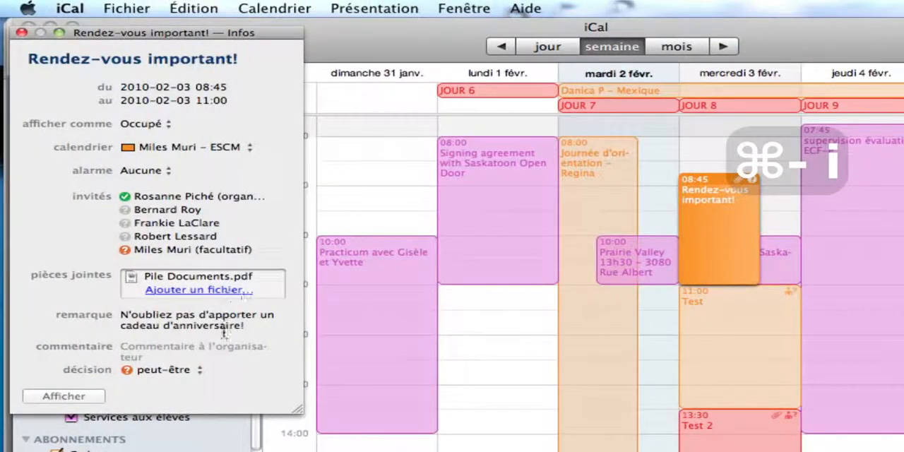
click(197, 372)
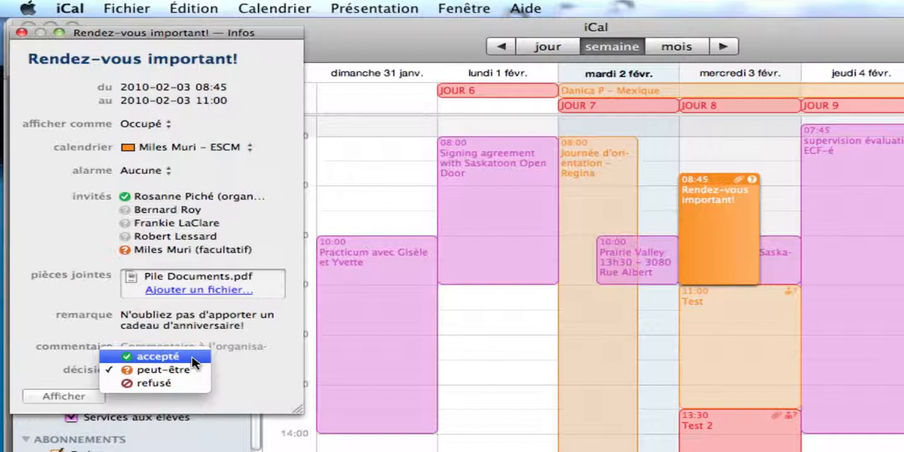
click(194, 356)
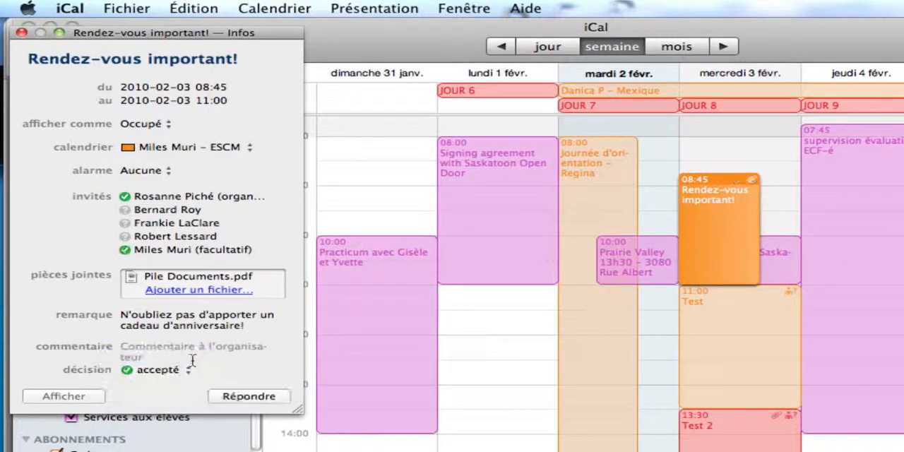
click(242, 397)
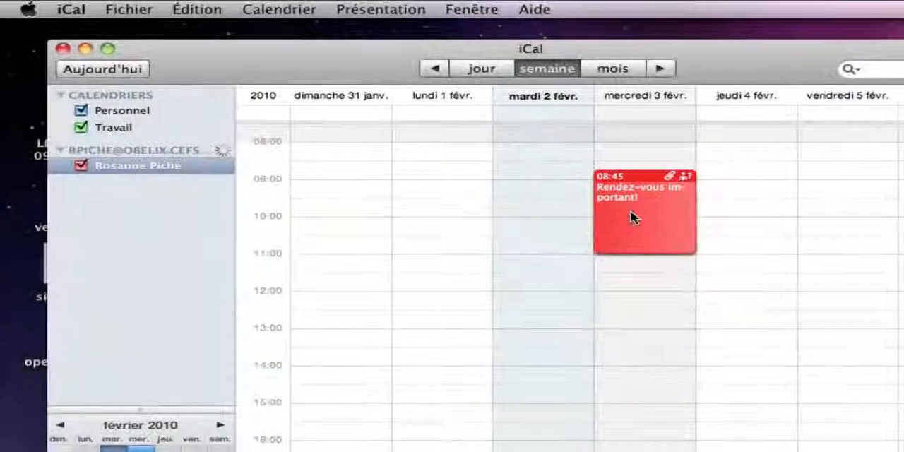
key(super+i)
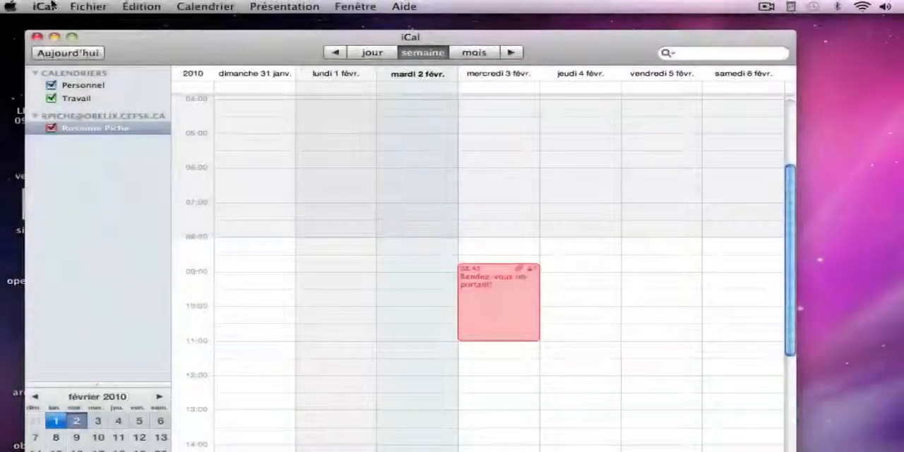
In the CalDAV account's Délégation preferences, widen the Privilège column, display the accessible user's calendars, and close the preferences.
click(44, 7)
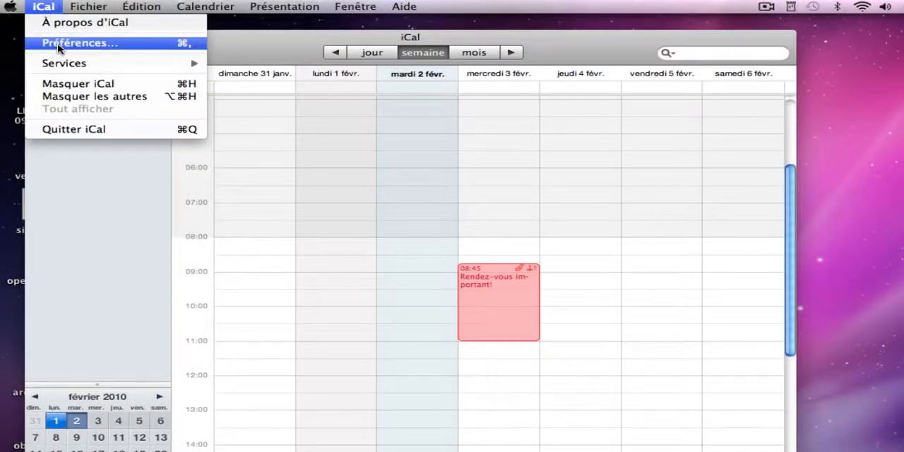
click(60, 42)
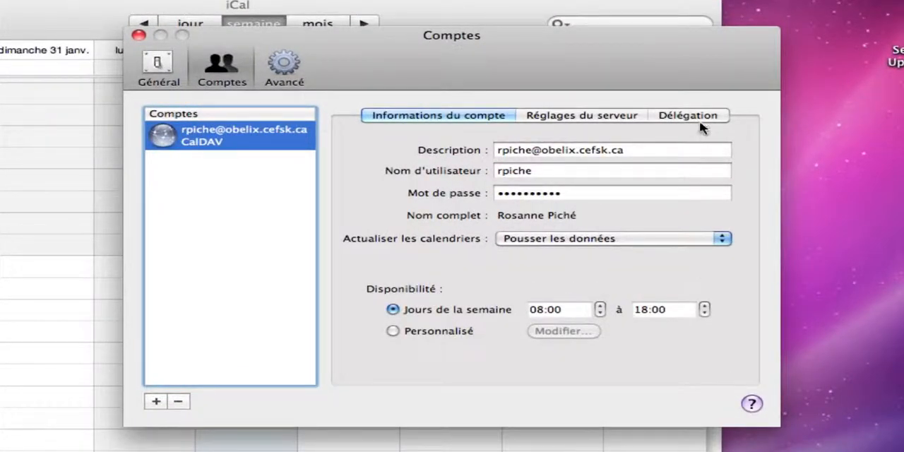
click(687, 116)
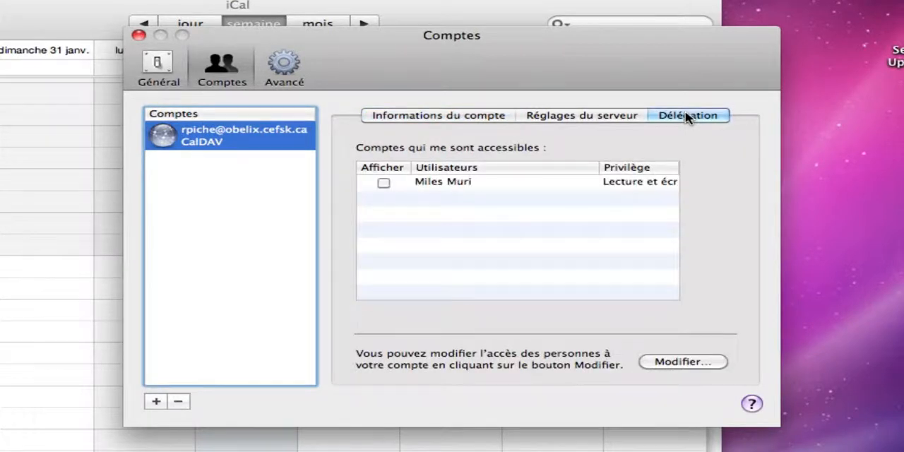
click(442, 183)
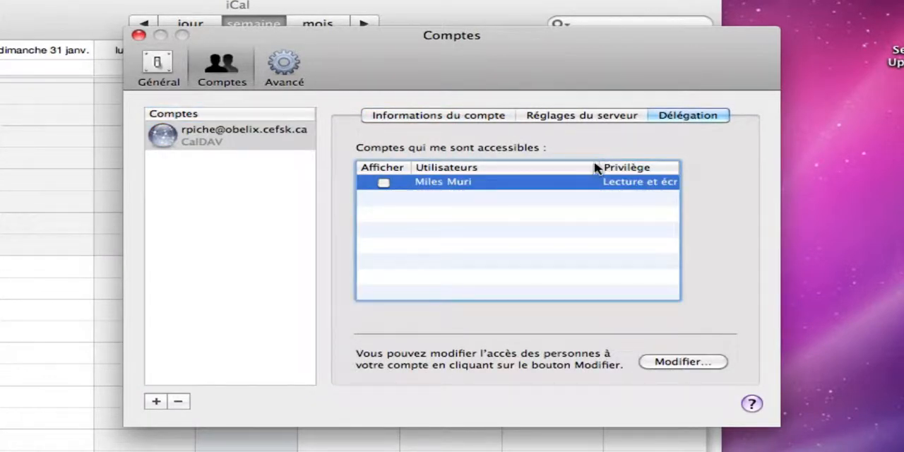
drag(597, 169, 519, 170)
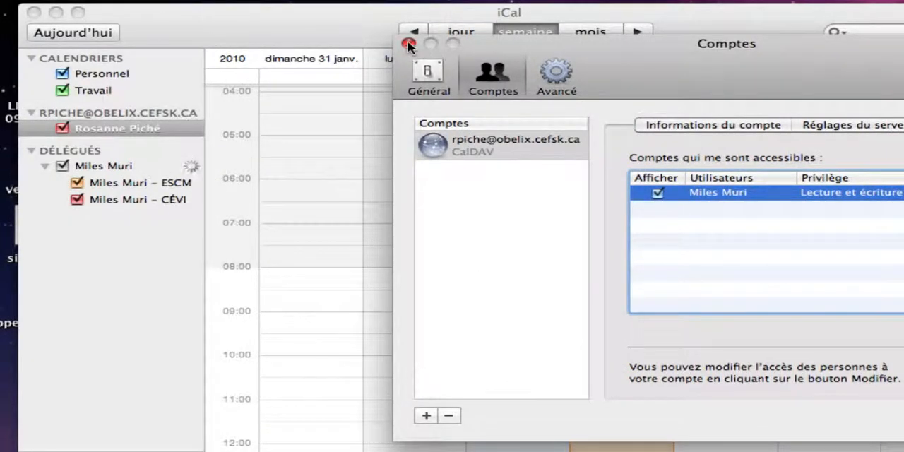
click(408, 43)
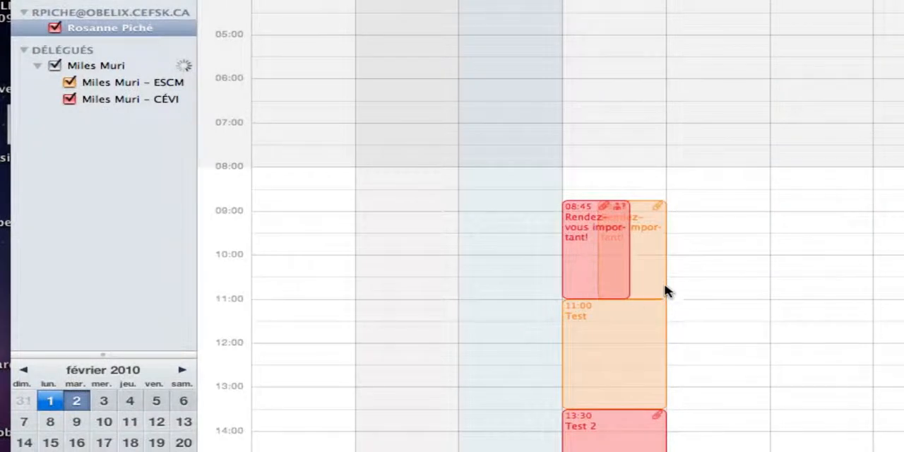
Select the overlapping 08:45 events on 3 February, and hide and redisplay the delegated CÉVI calendar.
click(662, 286)
click(591, 274)
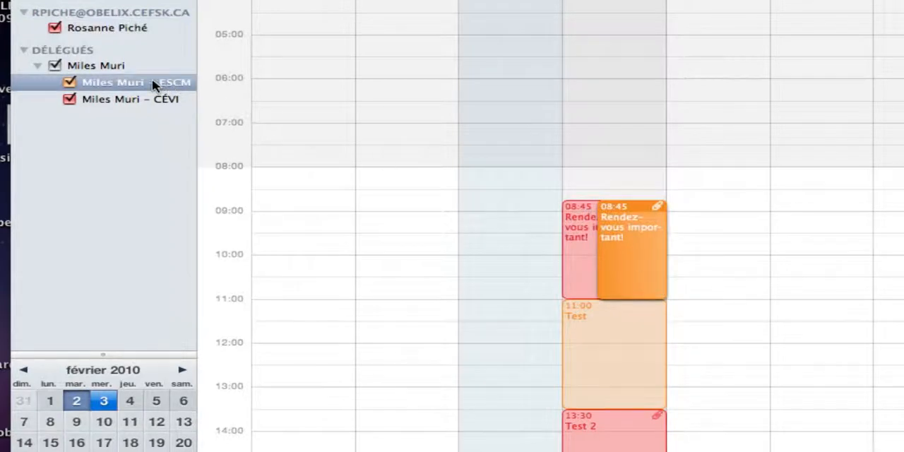
click(69, 99)
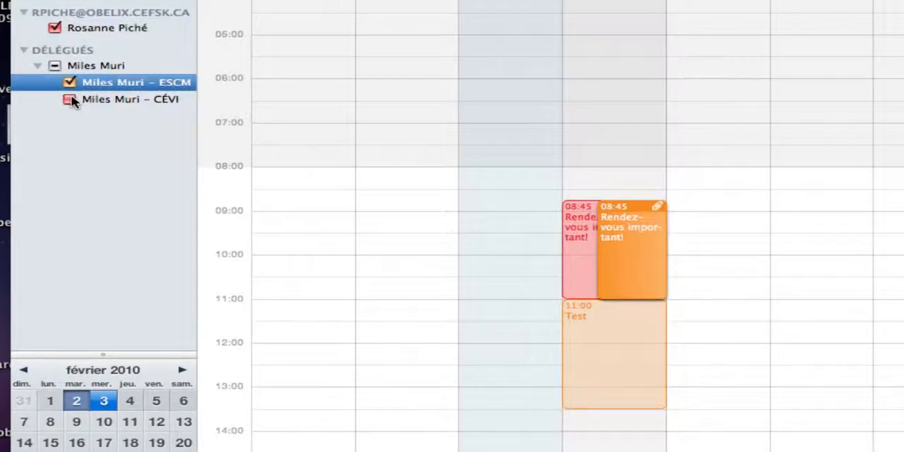
click(69, 100)
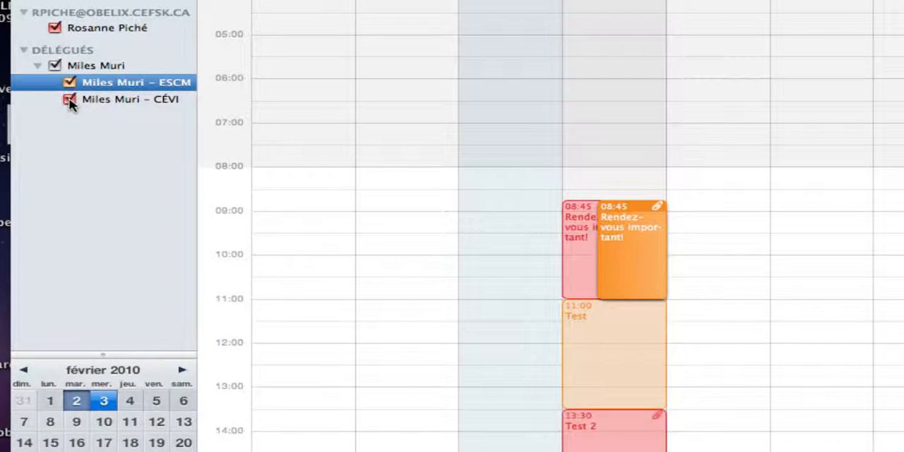